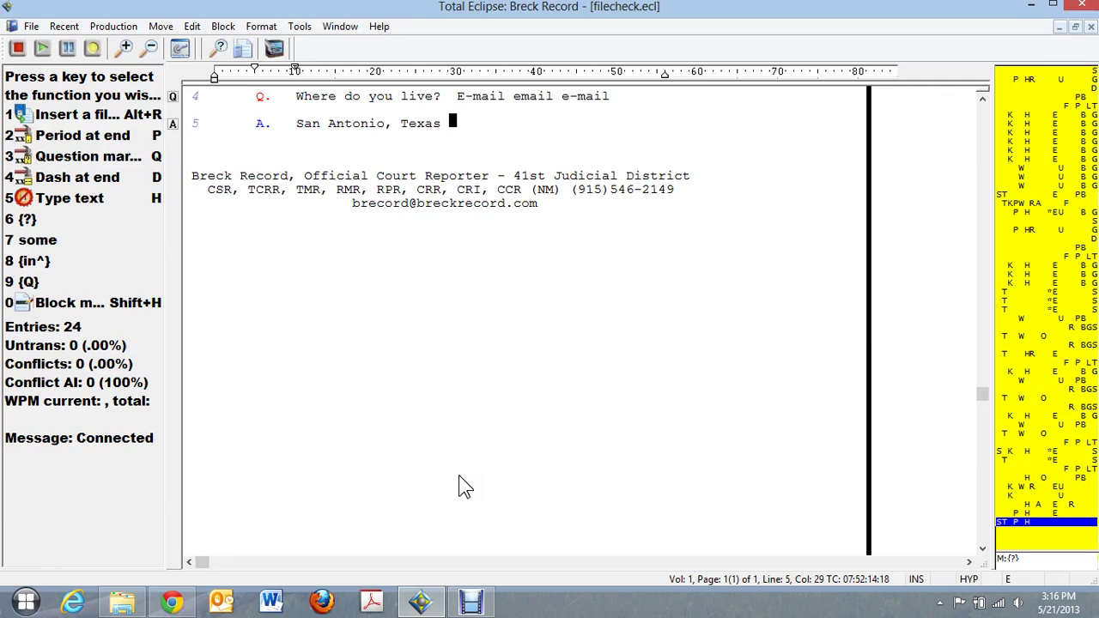
# - Move the cursor to the end of line 5, 'San Antonio, Texas'
pyautogui.press('Up')
pyautogui.press('Up')
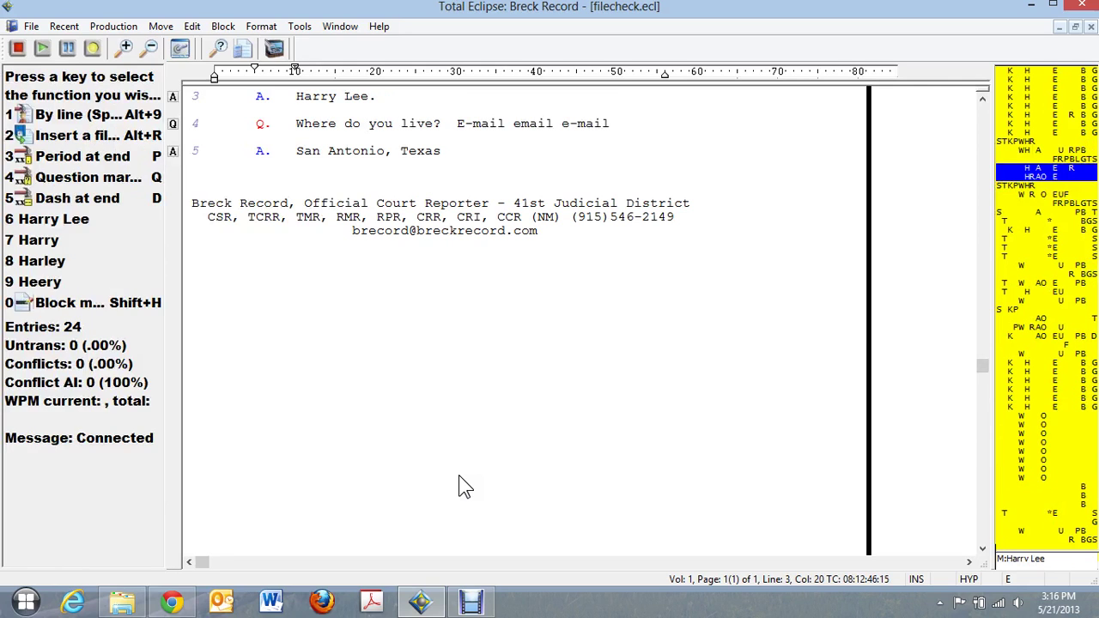
pyautogui.press('Escape')
pyautogui.press('Home')
pyautogui.press('Menu')
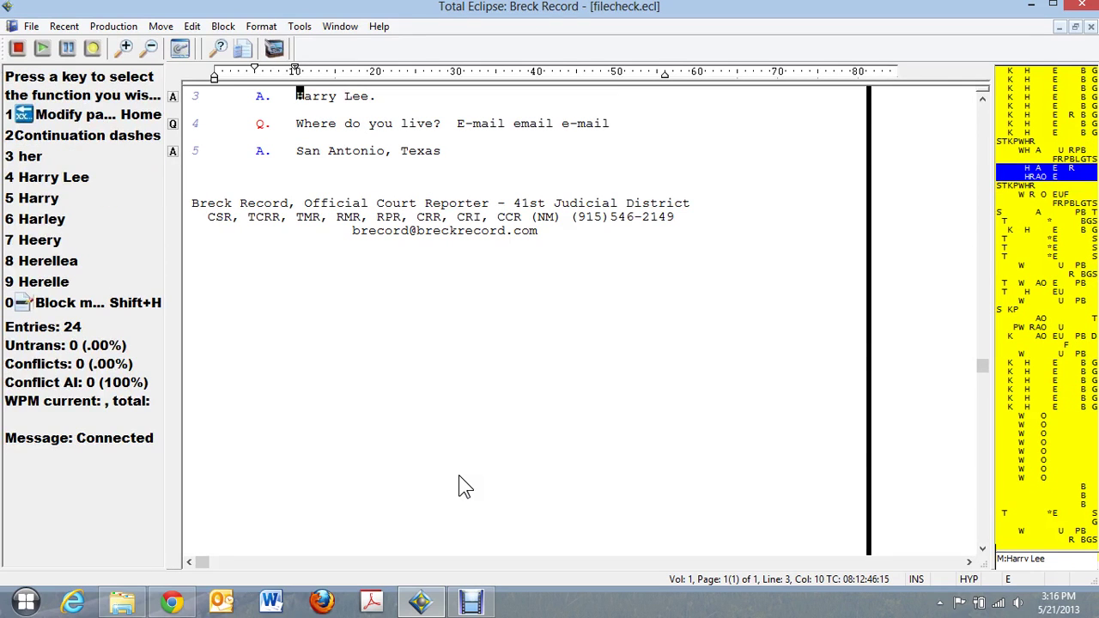
pyautogui.press('Escape')
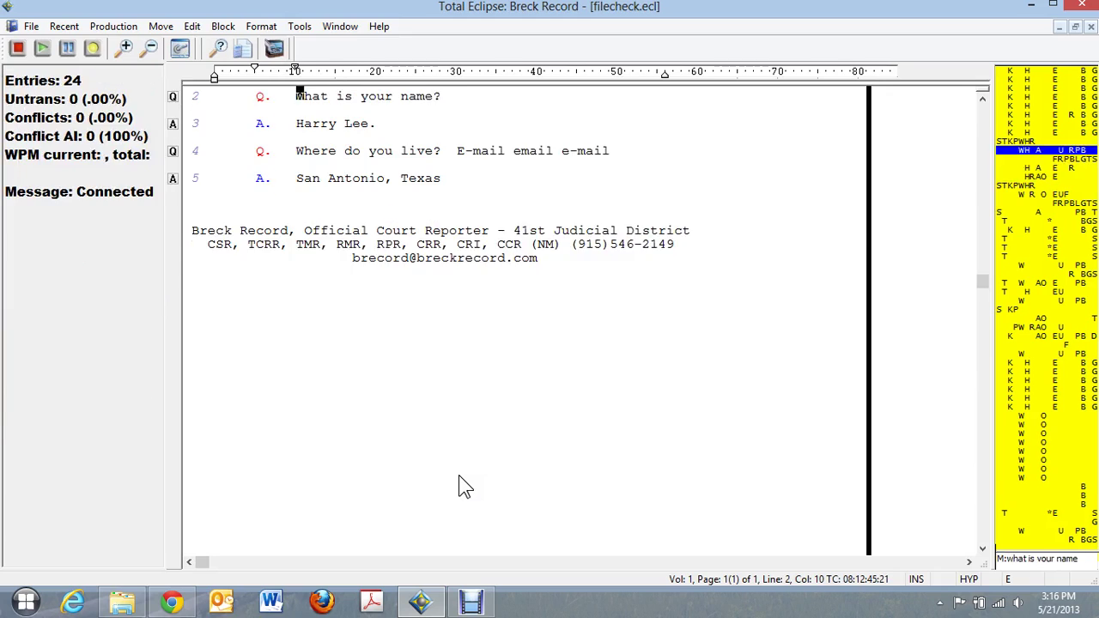
pyautogui.press('Up')
pyautogui.press('Down')
pyautogui.press('Down')
pyautogui.press('Down')
pyautogui.press('Down')
pyautogui.press('Menu')
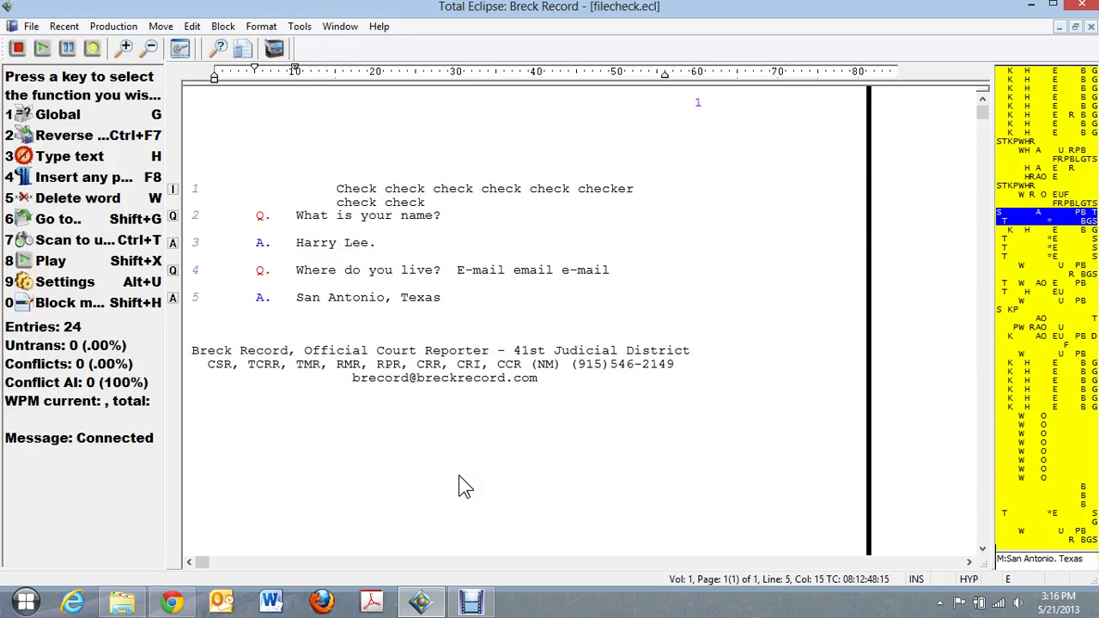
pyautogui.press('End')
pyautogui.press('Menu')
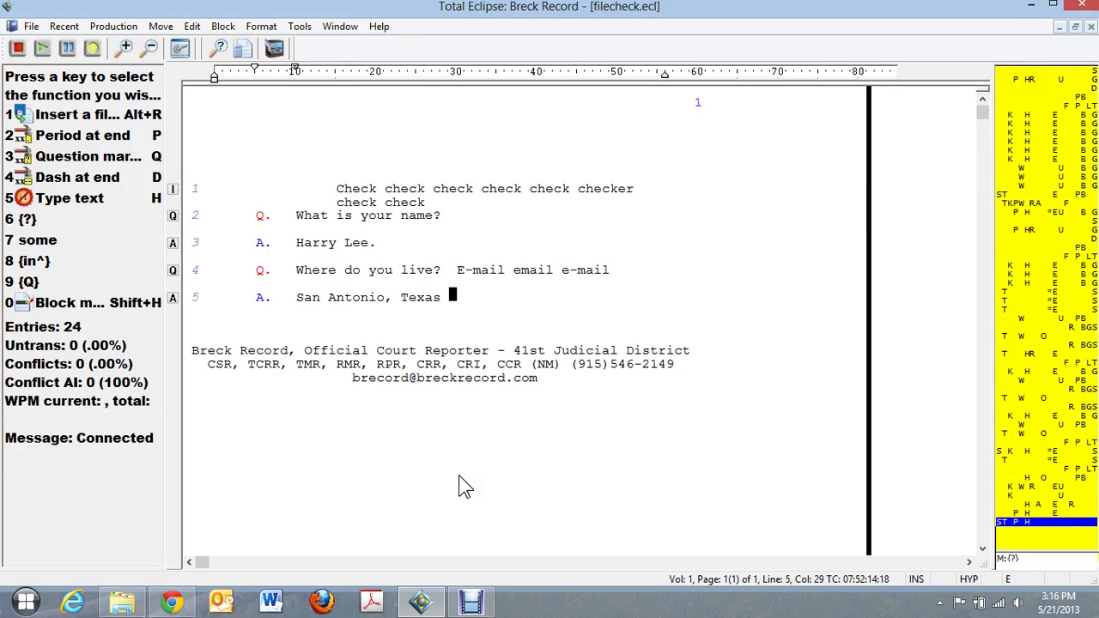
# - Insert filecheck.ecl from the Eclipse > Breck folder after line 5
pyautogui.press('1')
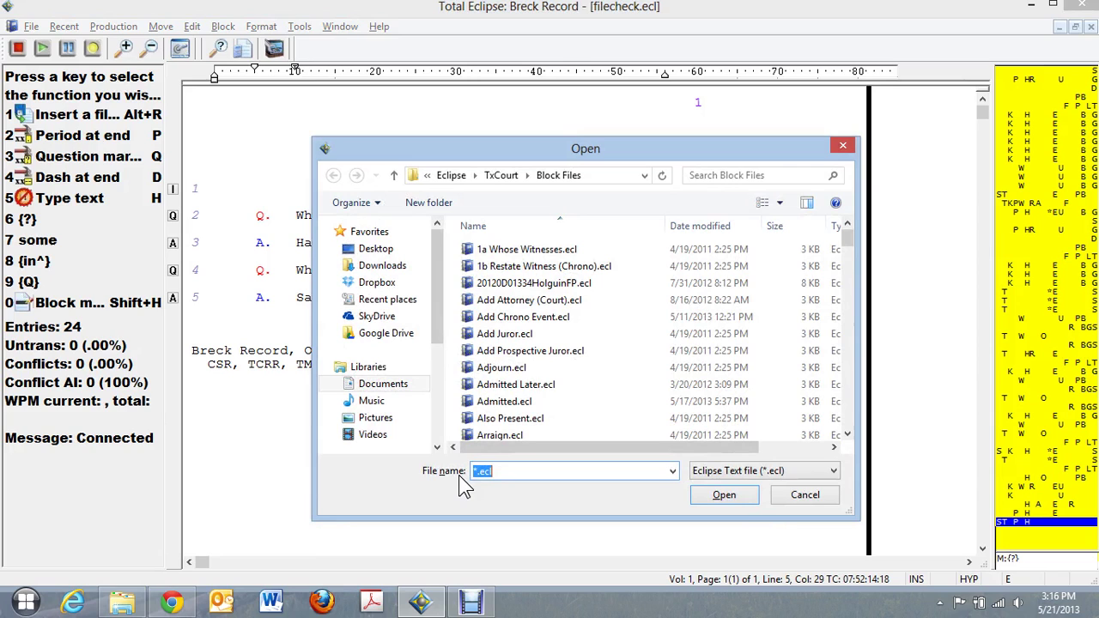
pyautogui.click(452, 177)
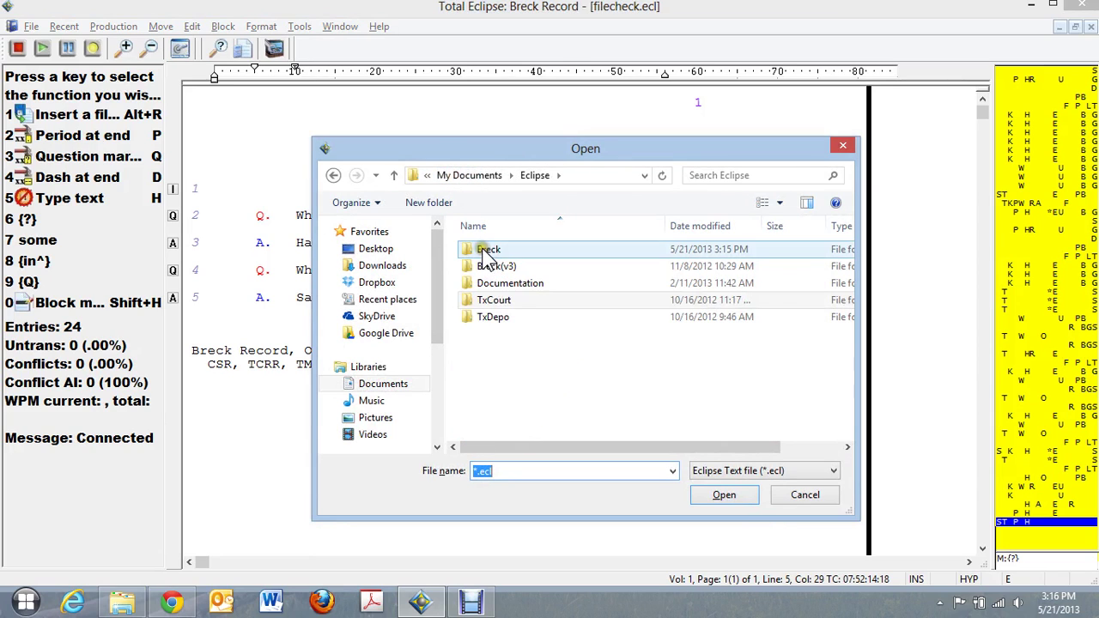
pyautogui.doubleClick(480, 251)
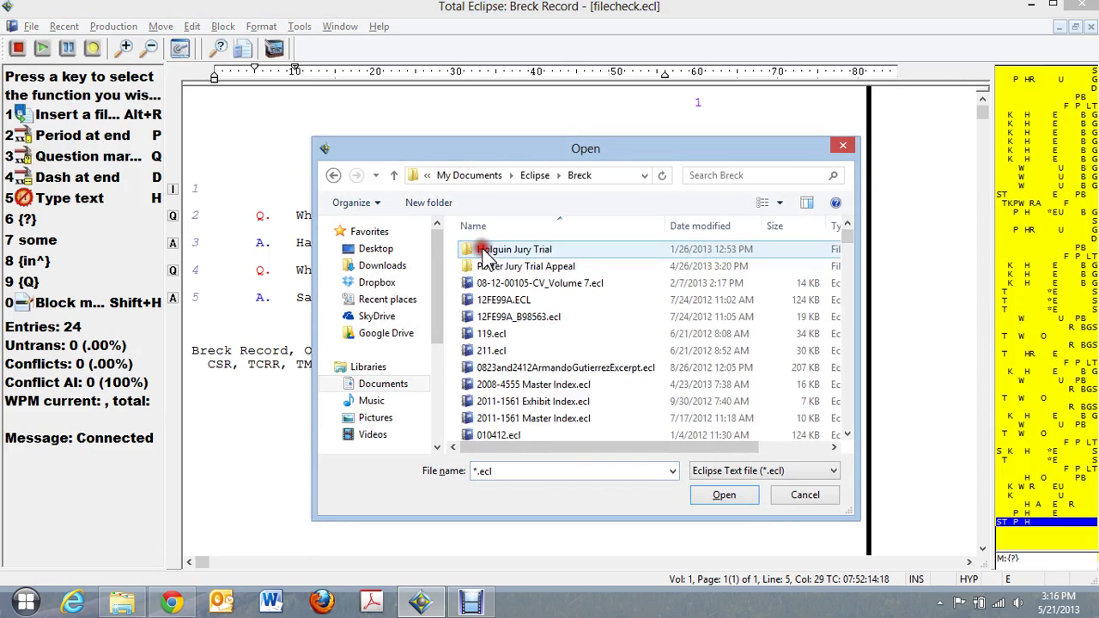
pyautogui.click(492, 320)
pyautogui.press('f')
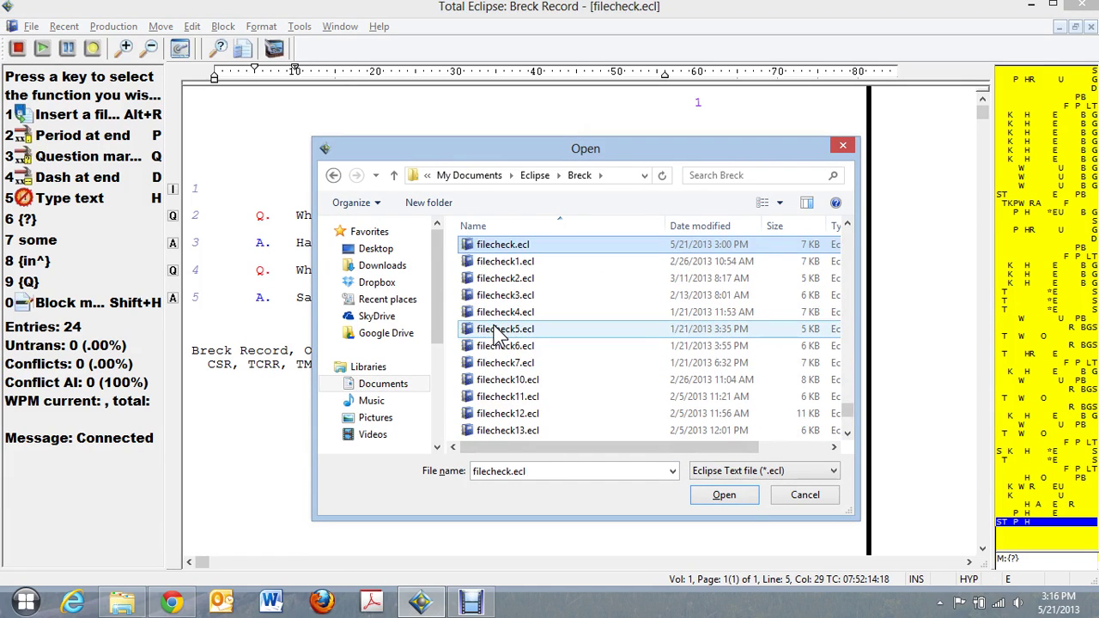
pyautogui.press('Return')
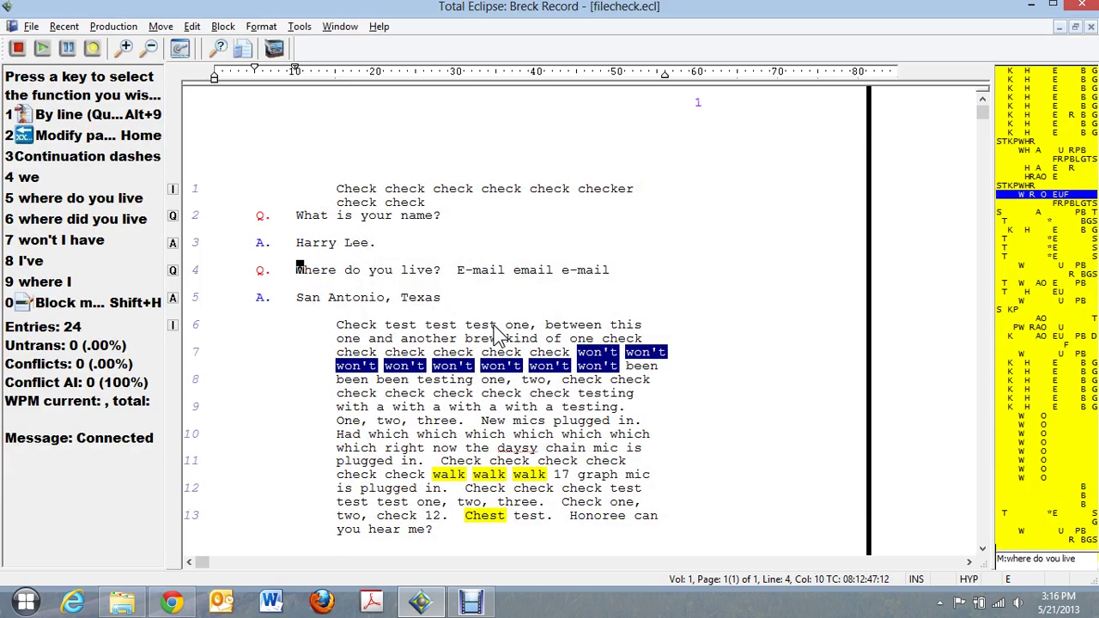
pyautogui.press('Down')
pyautogui.press('Down')
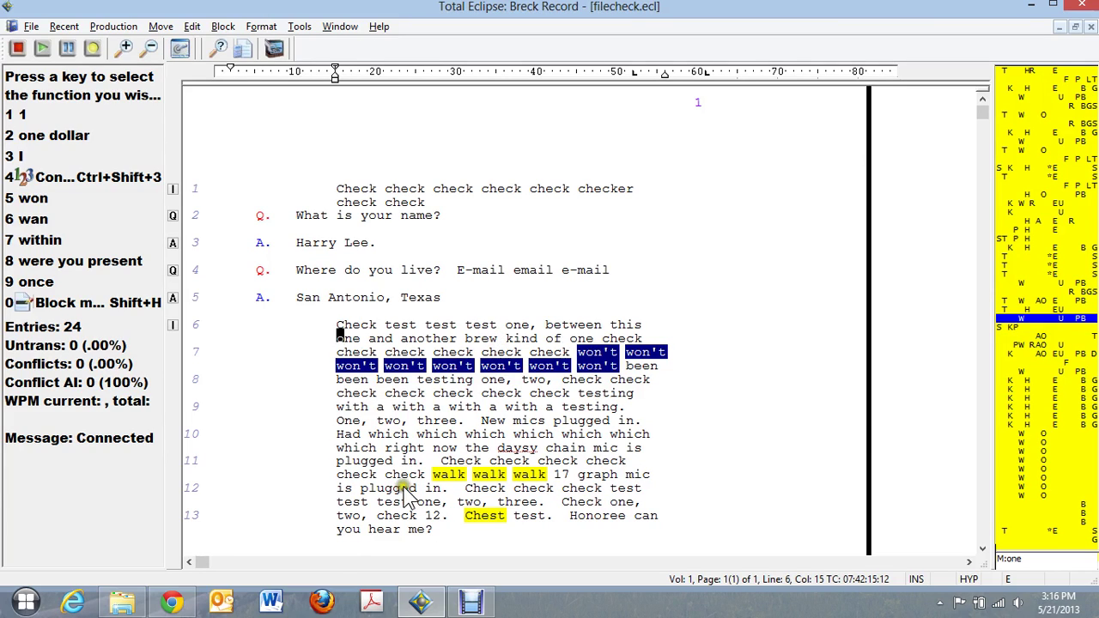
pyautogui.click(123, 603)
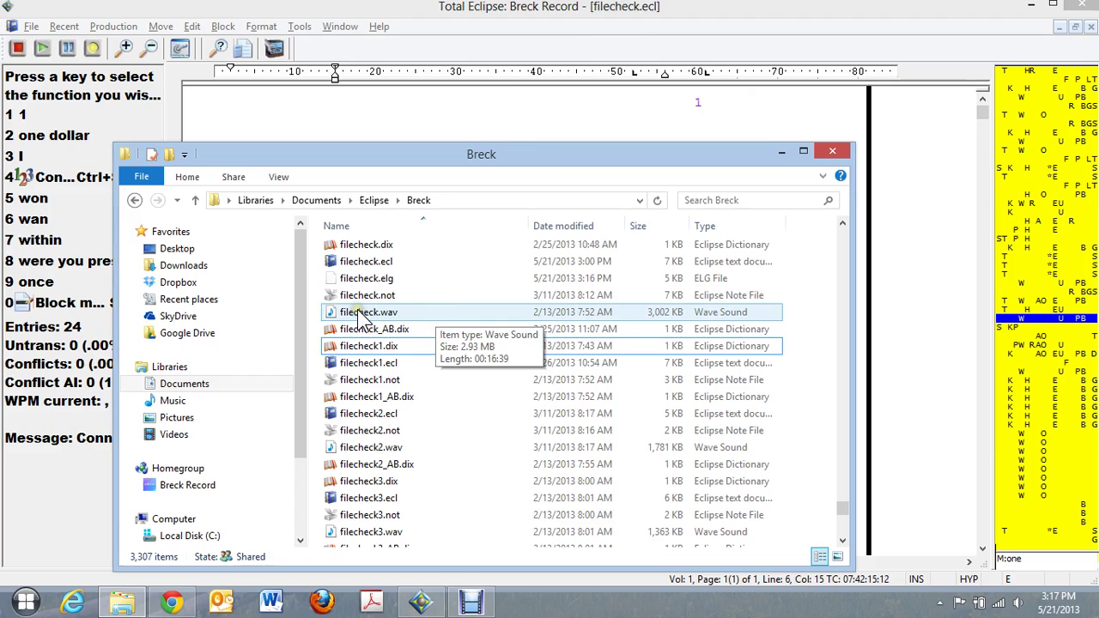
# - Move the Breck folder window aside and back, then locate filecheckz.wav in its list
pyautogui.moveTo(552, 155); pyautogui.dragTo(956, 290)
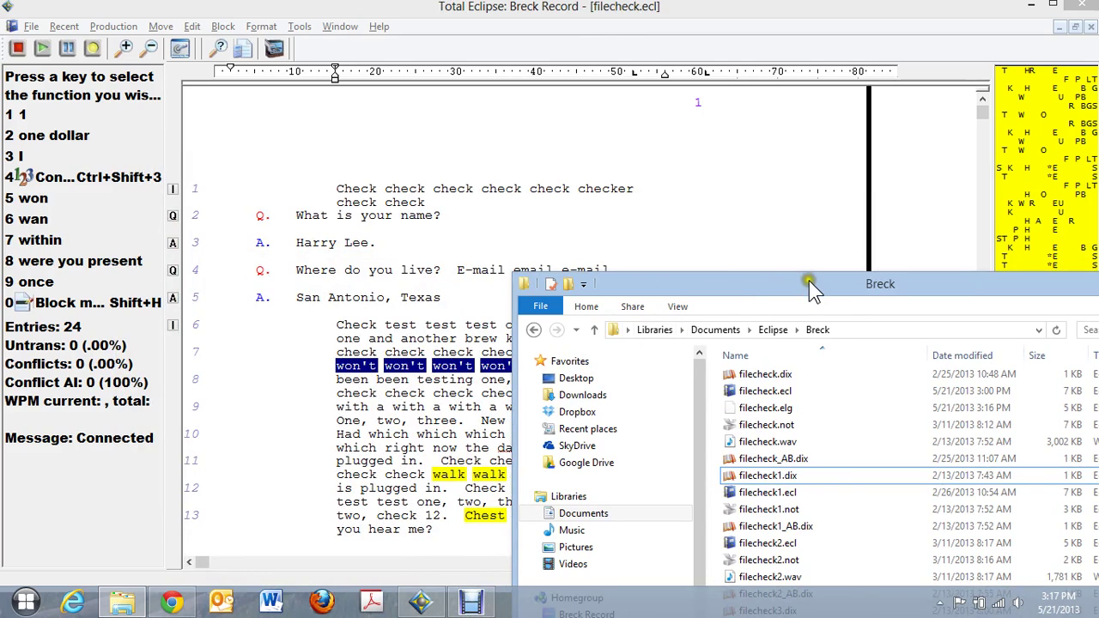
pyautogui.moveTo(808, 282); pyautogui.dragTo(473, 166)
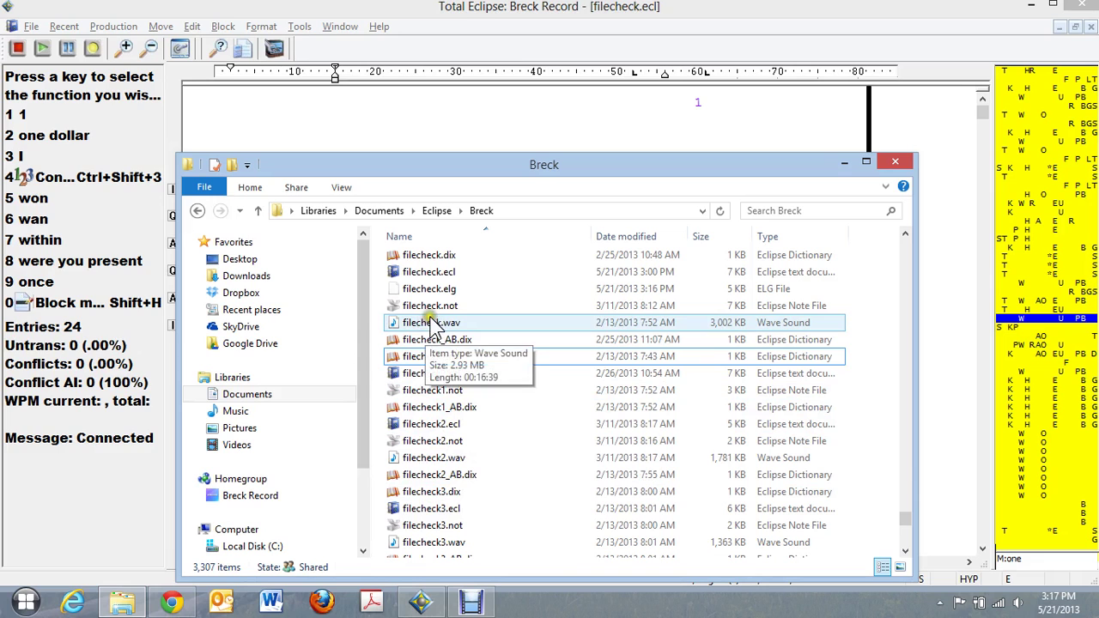
pyautogui.scroll(-6, 447, 408)
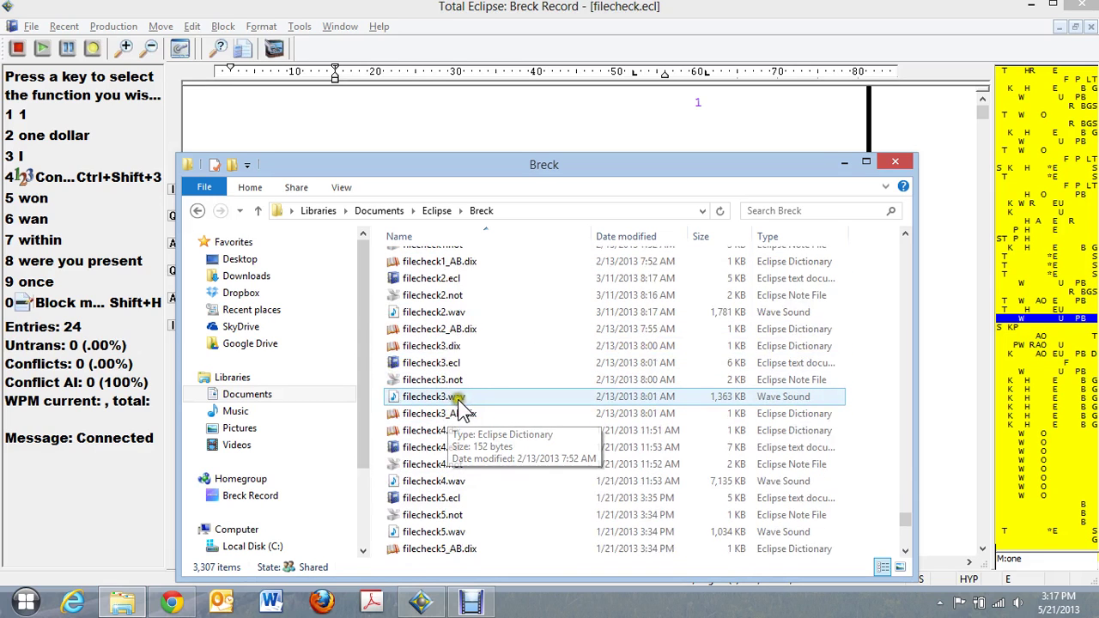
pyautogui.scroll(-4, 467, 398)
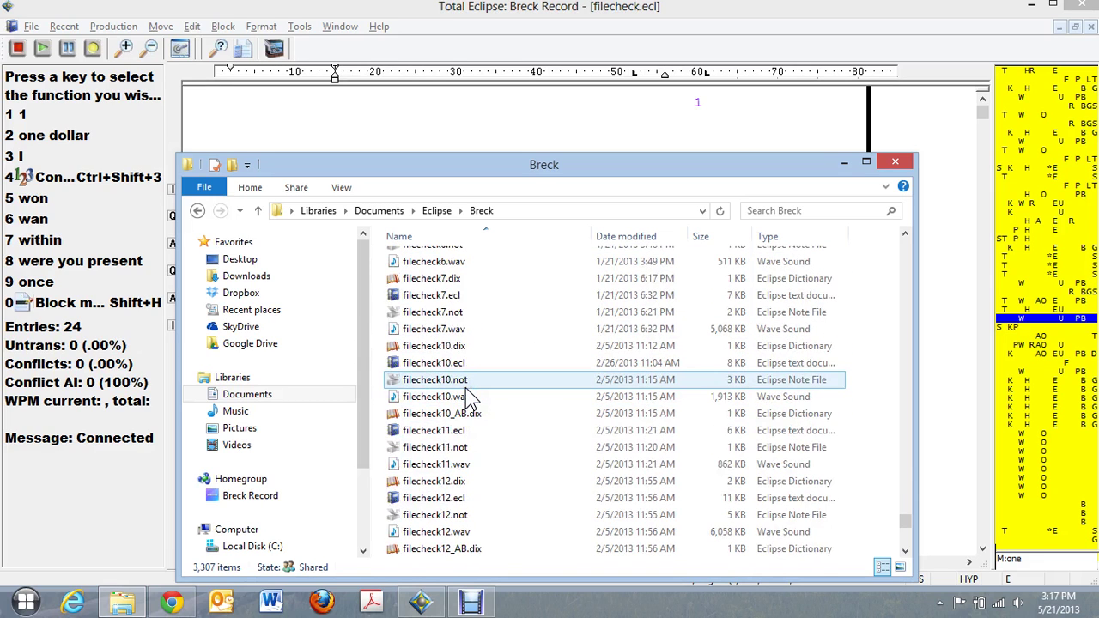
pyautogui.scroll(8, 468, 395)
pyautogui.scroll(3, 467, 394)
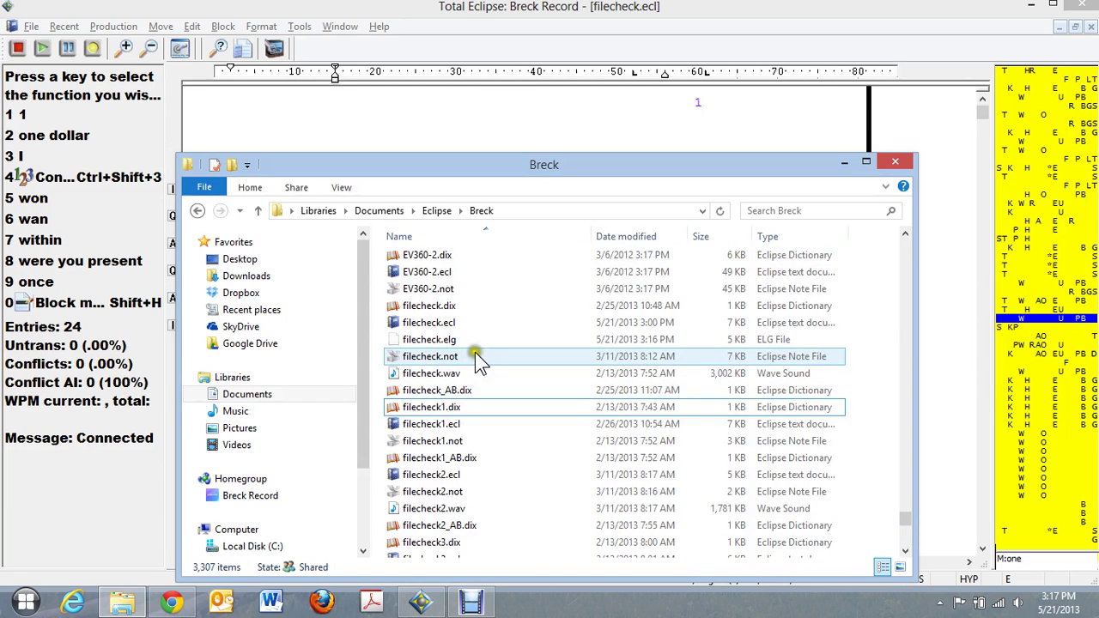
pyautogui.scroll(2, 474, 353)
pyautogui.scroll(-2, 476, 356)
pyautogui.scroll(-7, 472, 430)
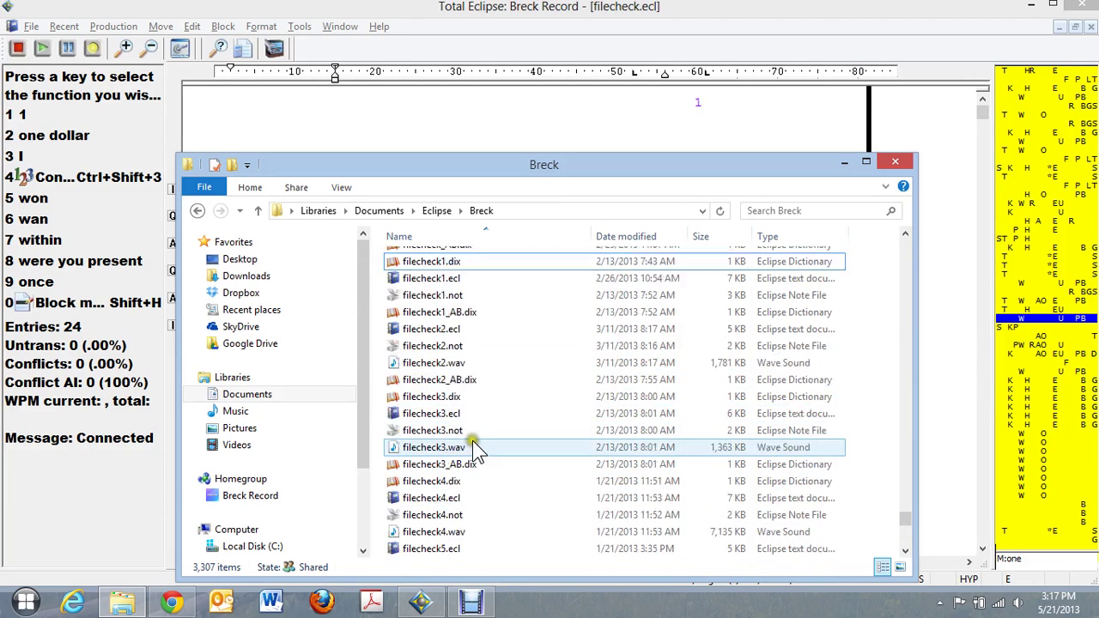
pyautogui.scroll(-15, 472, 416)
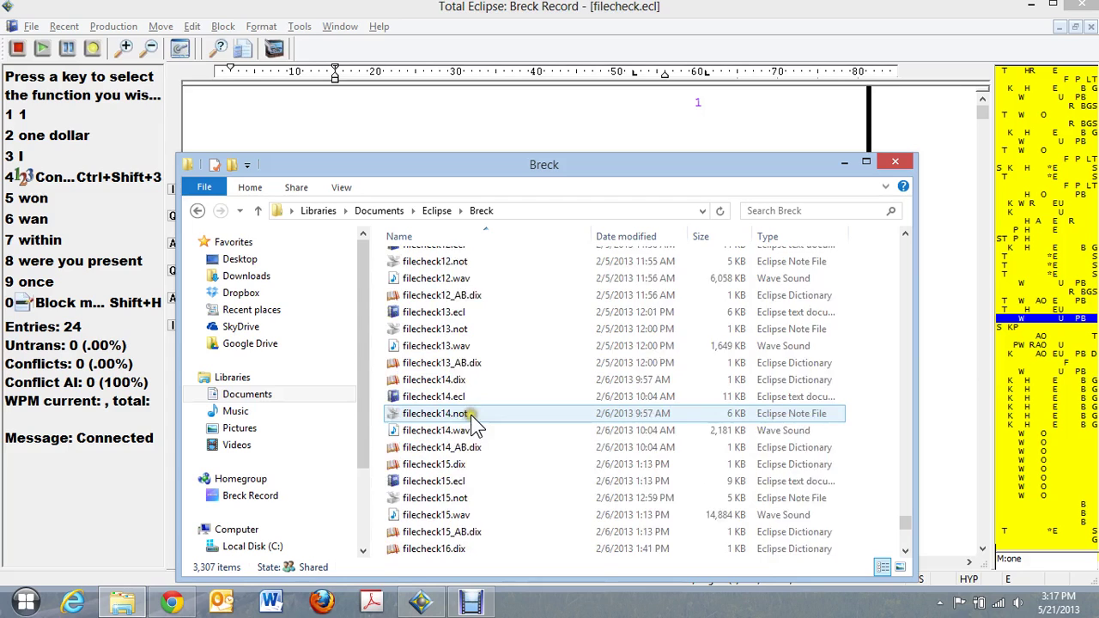
pyautogui.scroll(-4, 473, 412)
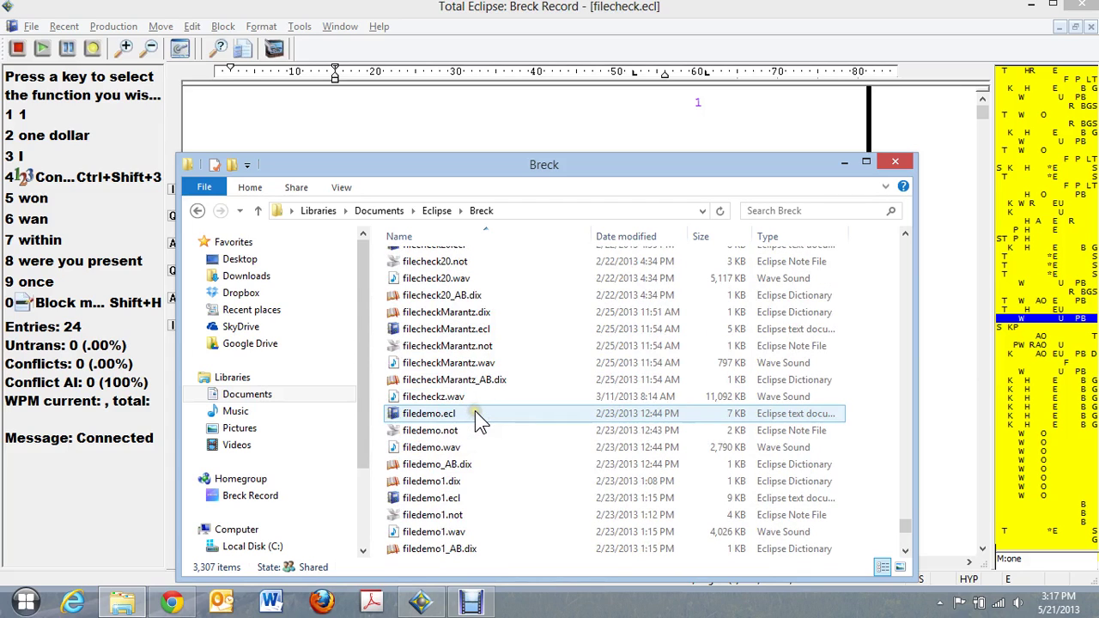
# - Rename the 11,092 KB filecheckz.wav recording to filecheck1.wav
pyautogui.click(432, 399)
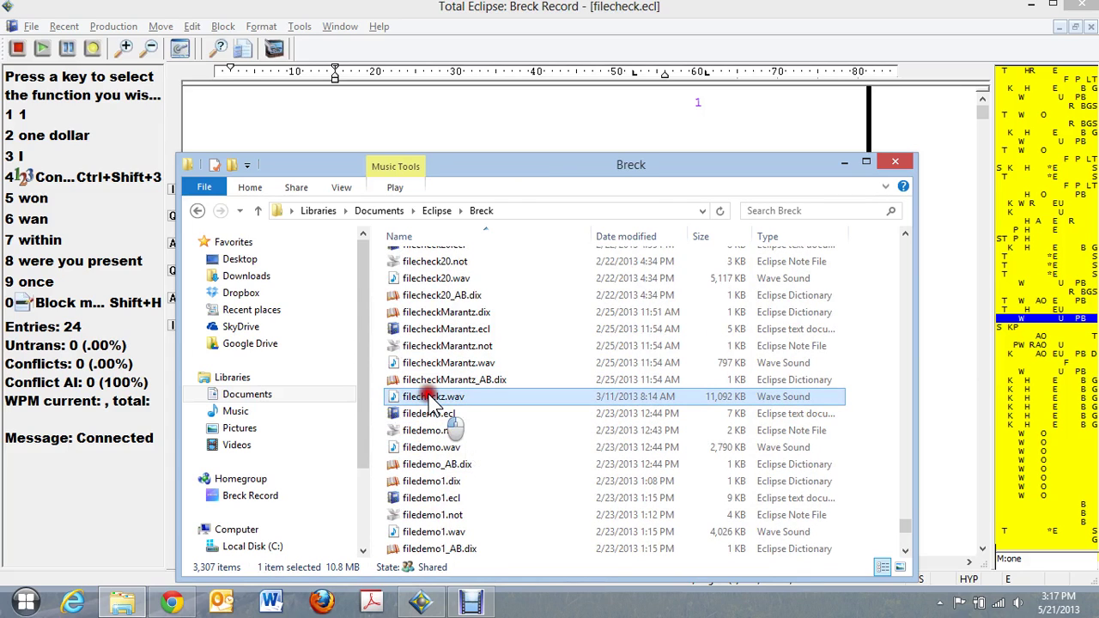
pyautogui.click(432, 398)
pyautogui.press('Right')
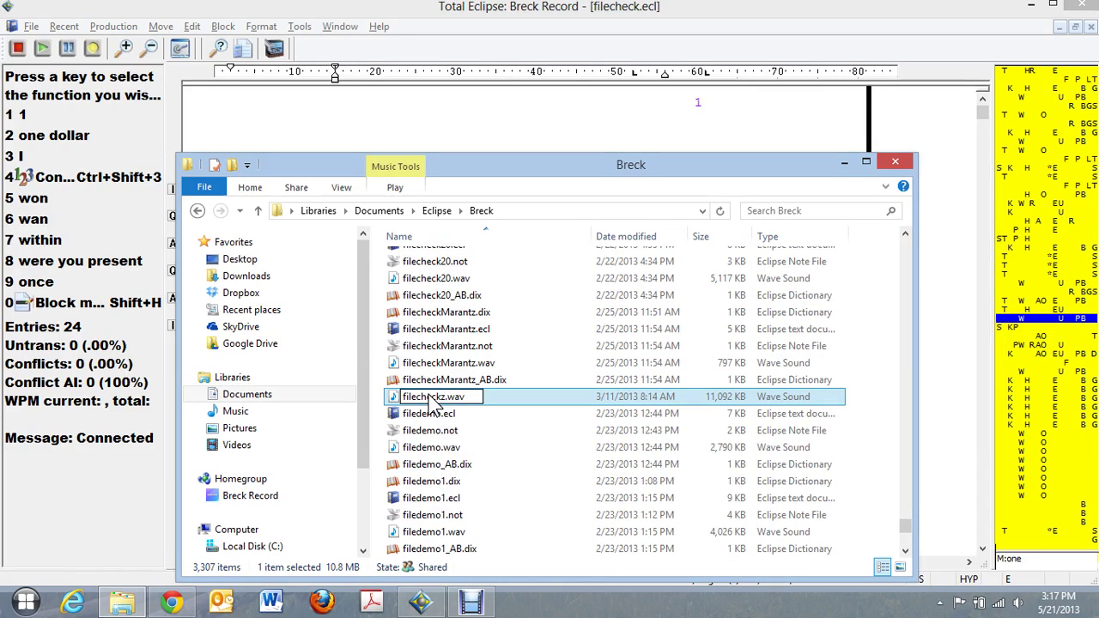
pyautogui.press('BackSpace')
pyautogui.write('1')
pyautogui.press('Return')
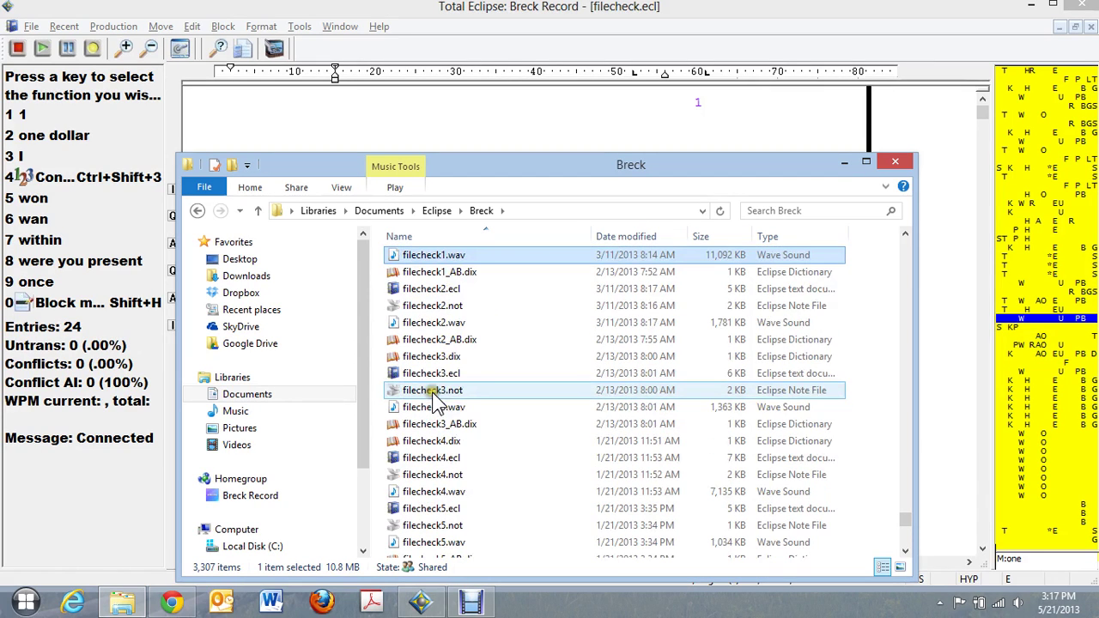
pyautogui.scroll(2, 463, 373)
pyautogui.scroll(2, 463, 372)
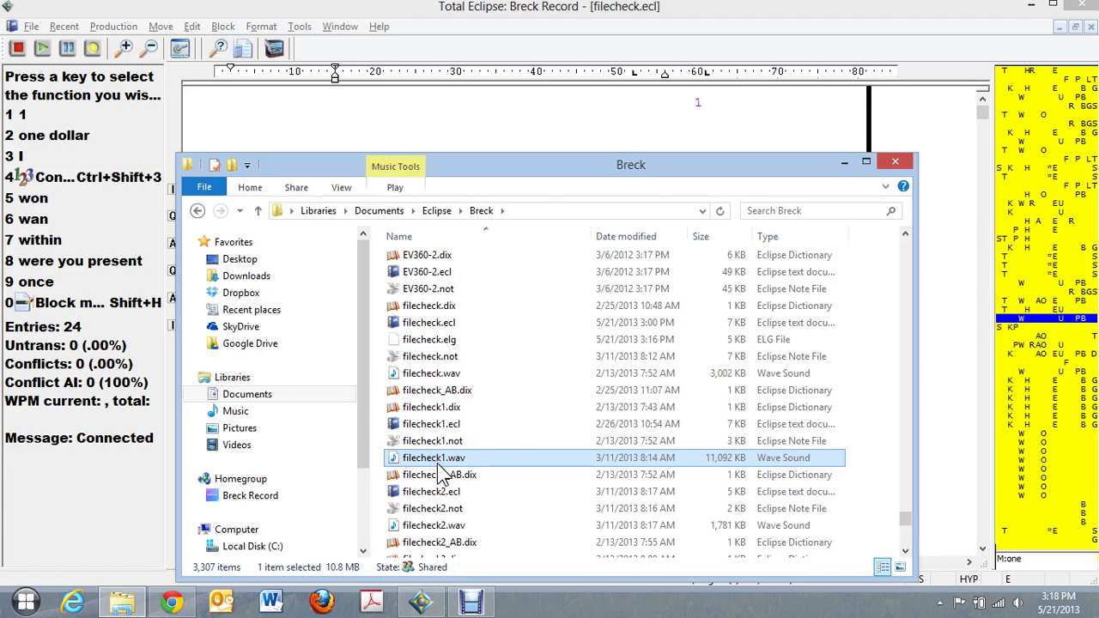
# - Rename the filecheck.wav recording to filecheckz.wav
pyautogui.click(427, 376)
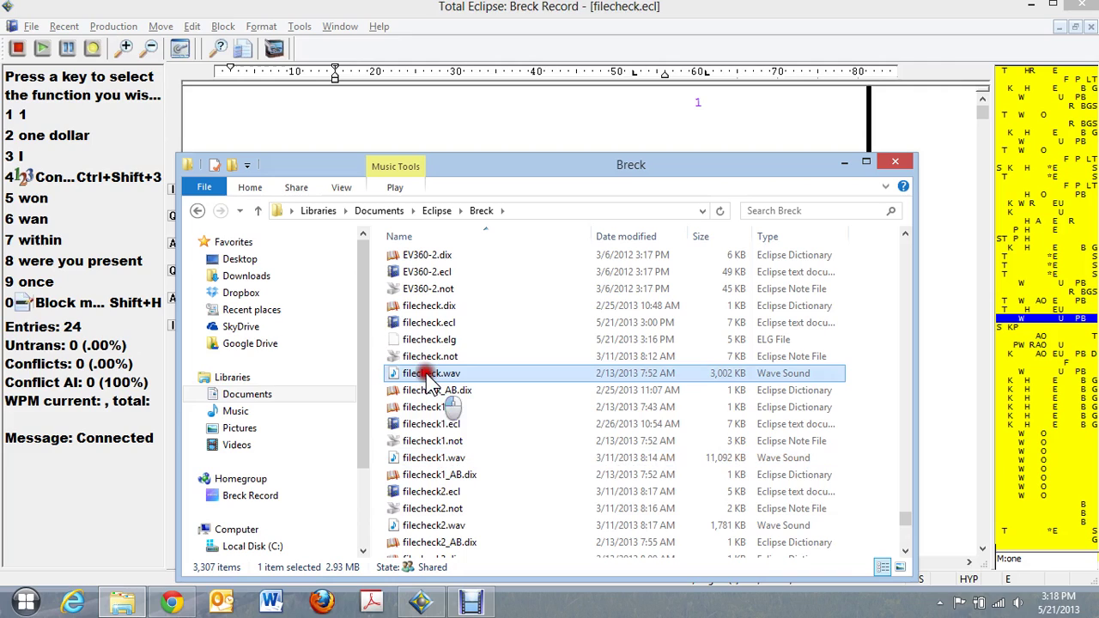
pyautogui.click(427, 378)
pyautogui.press('Right')
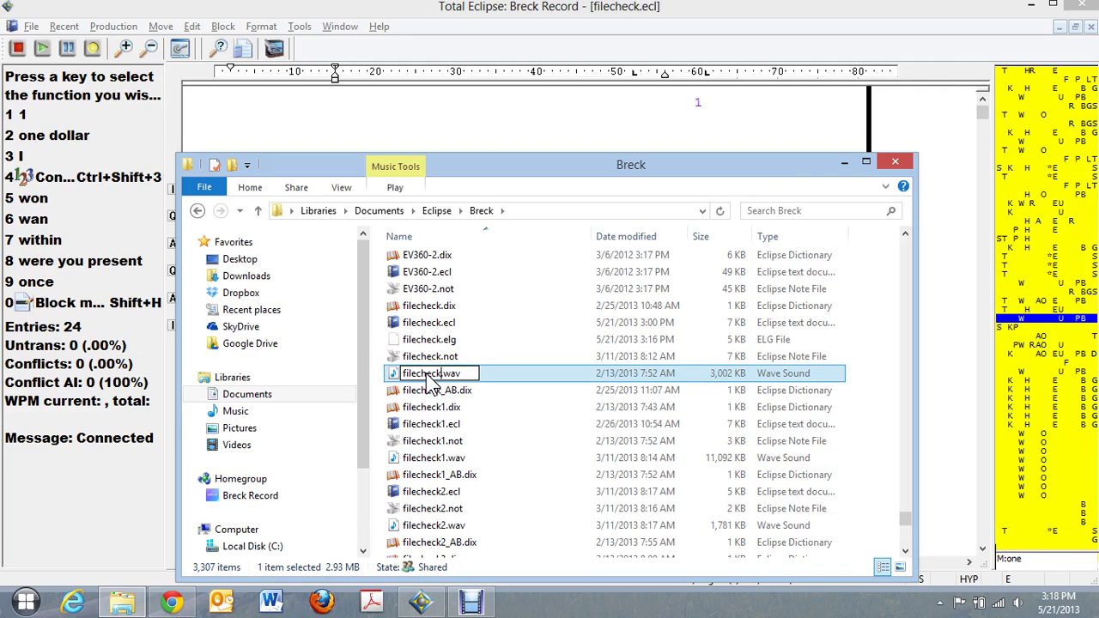
pyautogui.write('z')
pyautogui.press('Return')
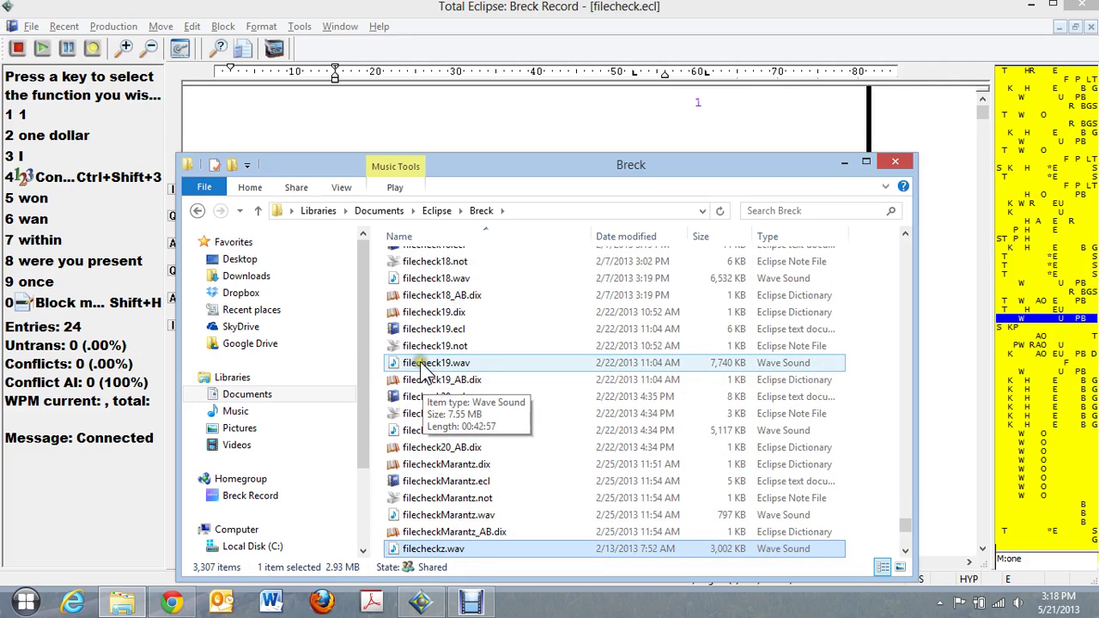
pyautogui.scroll(15, 422, 364)
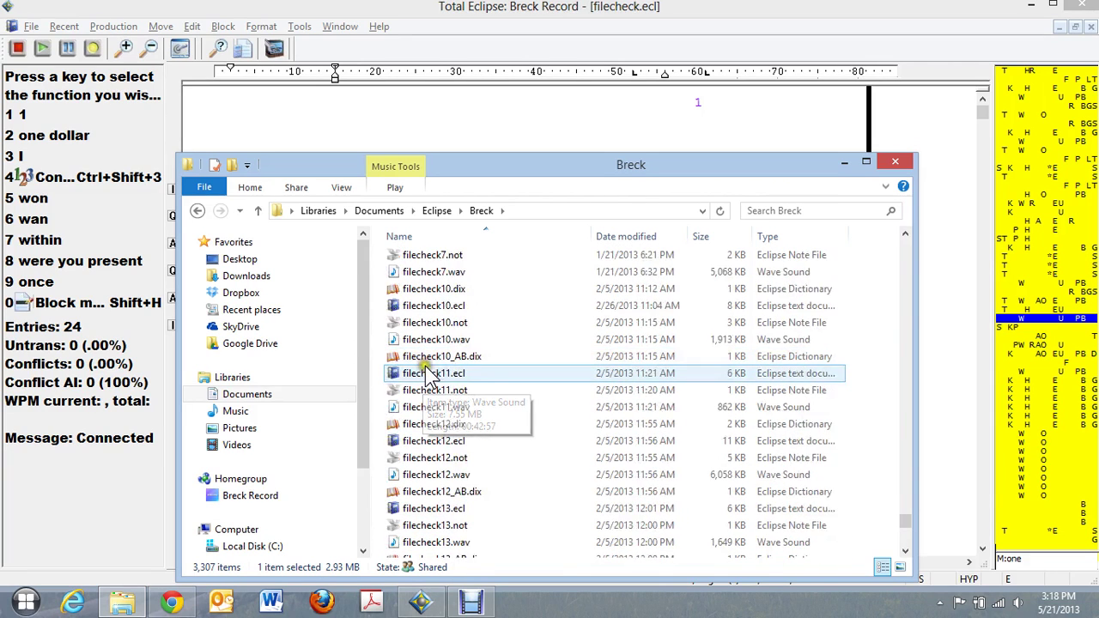
pyautogui.scroll(9, 429, 352)
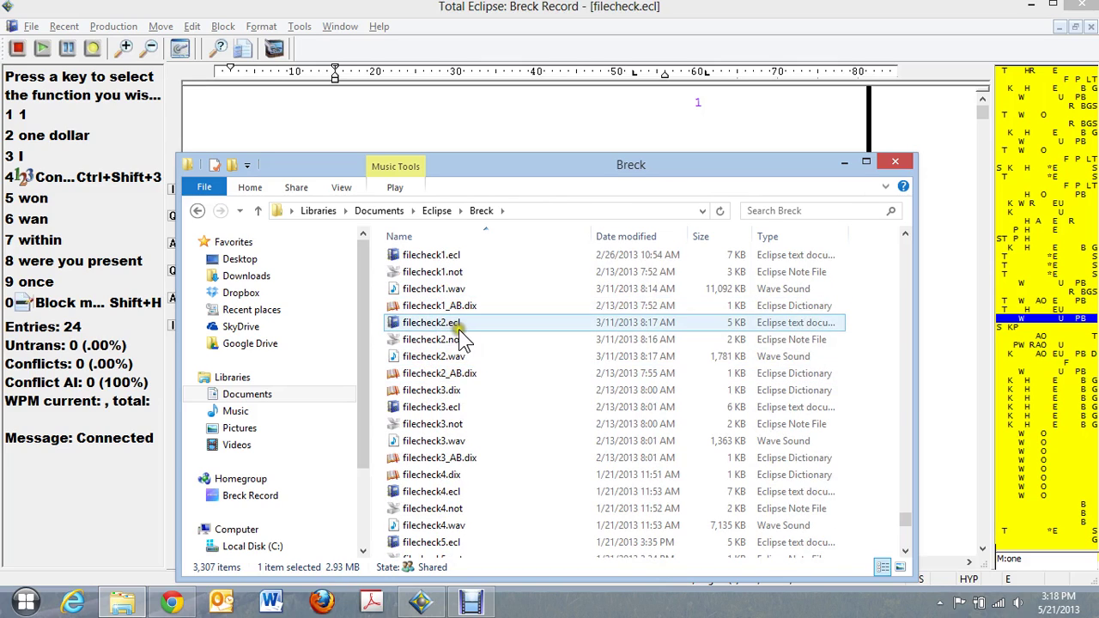
# - Rename filecheck1.wav to filecheck.wav and bring the filecheck transcript back to the front
pyautogui.click(428, 290)
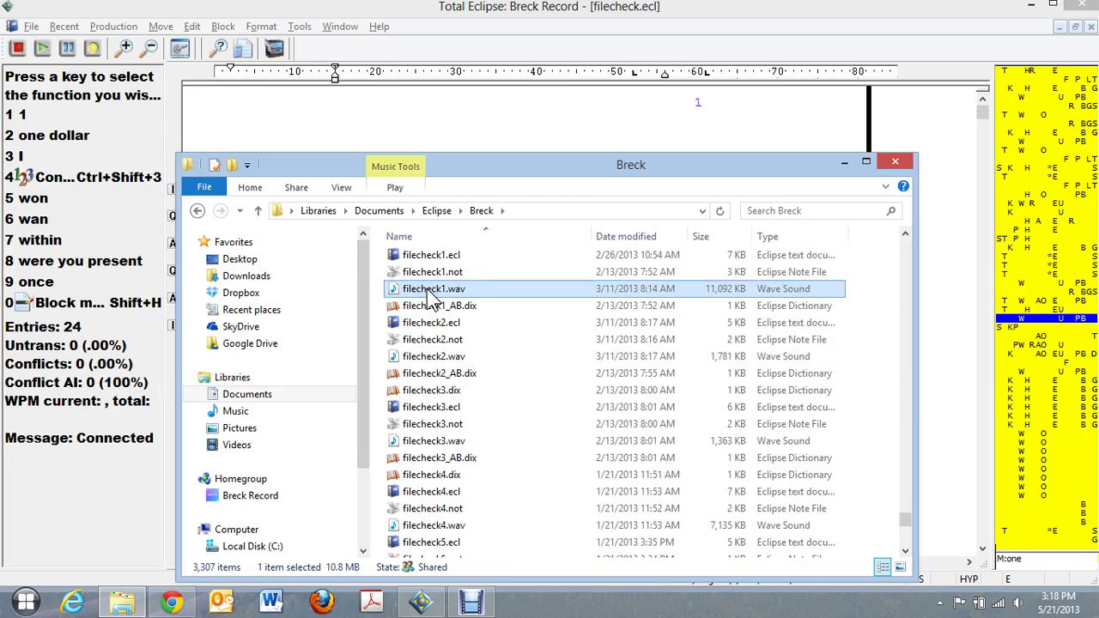
pyautogui.click(429, 292)
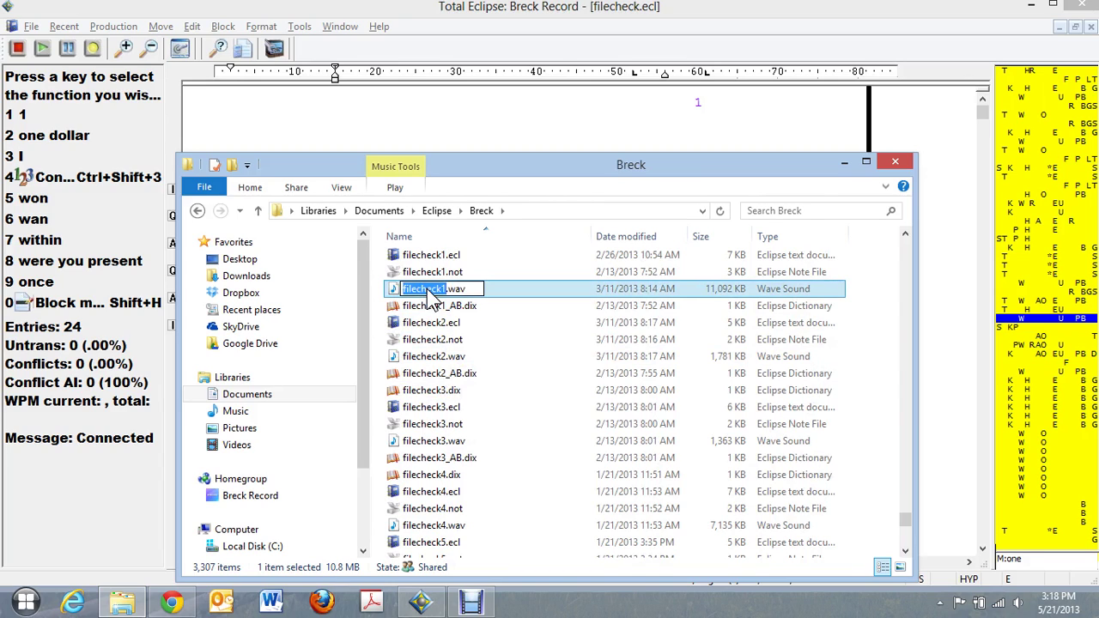
pyautogui.click(429, 290)
pyautogui.press('BackSpace')
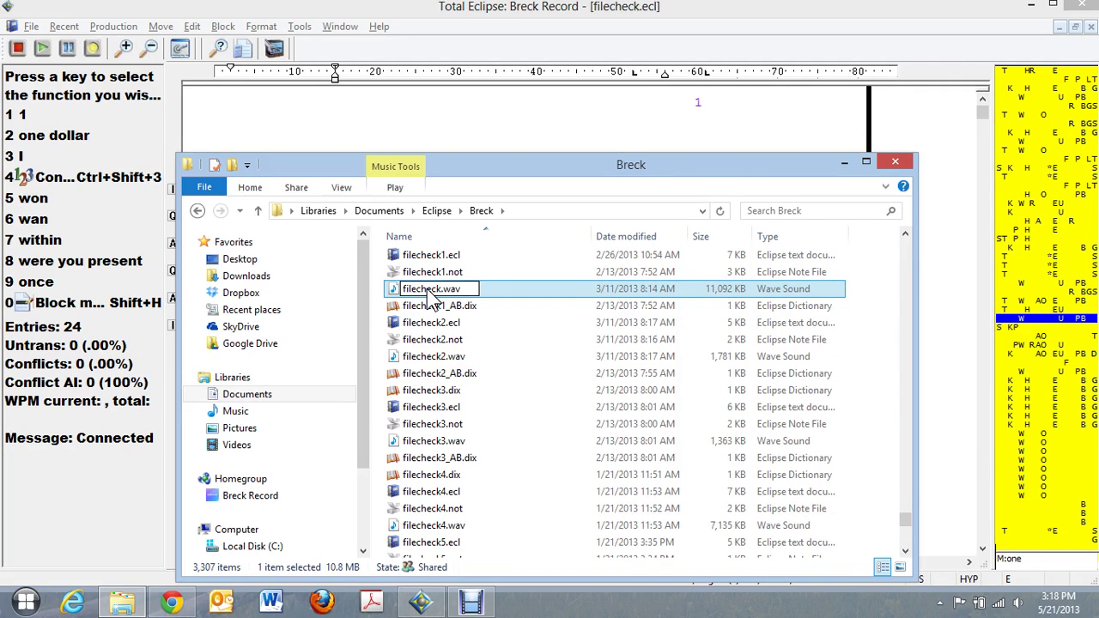
pyautogui.write('1')
pyautogui.press('BackSpace')
pyautogui.press('Return')
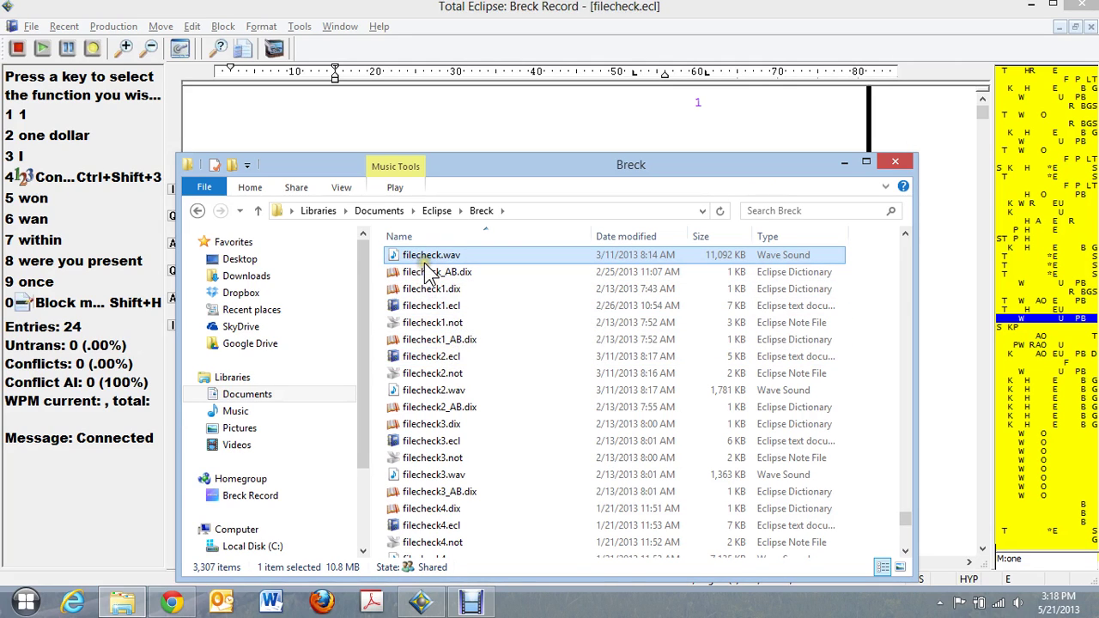
pyautogui.click(491, 130)
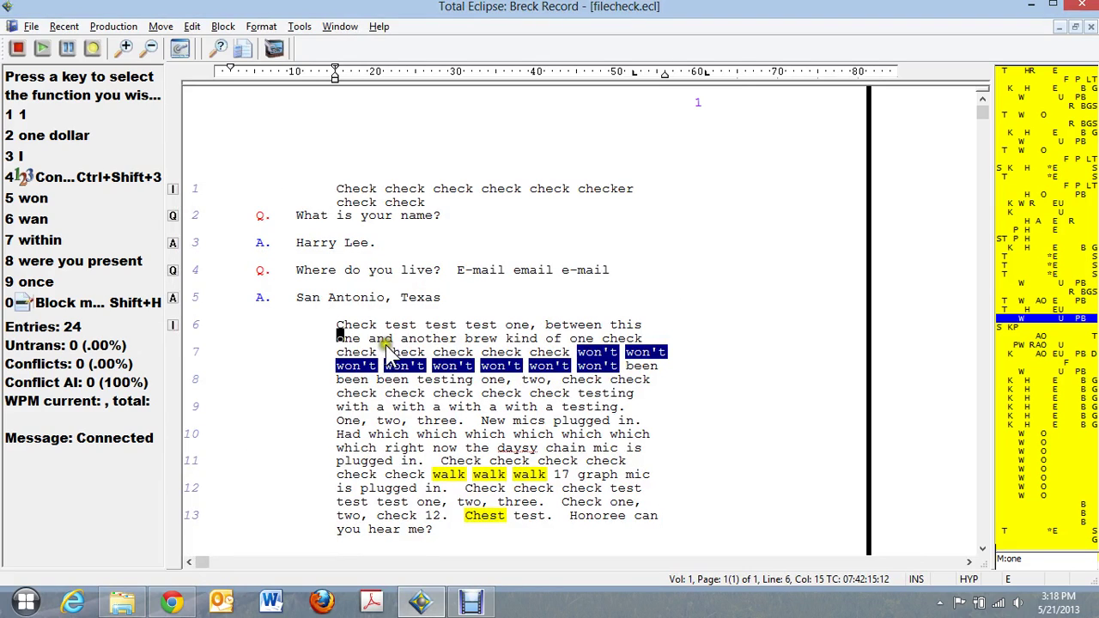
pyautogui.press('Escape')
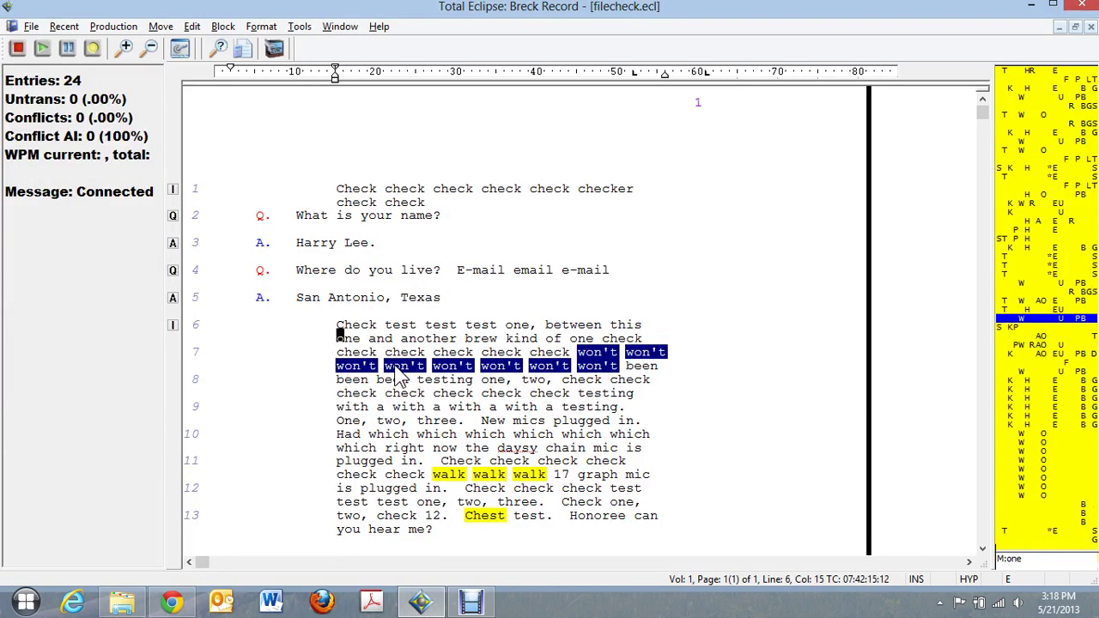
pyautogui.press('F12')
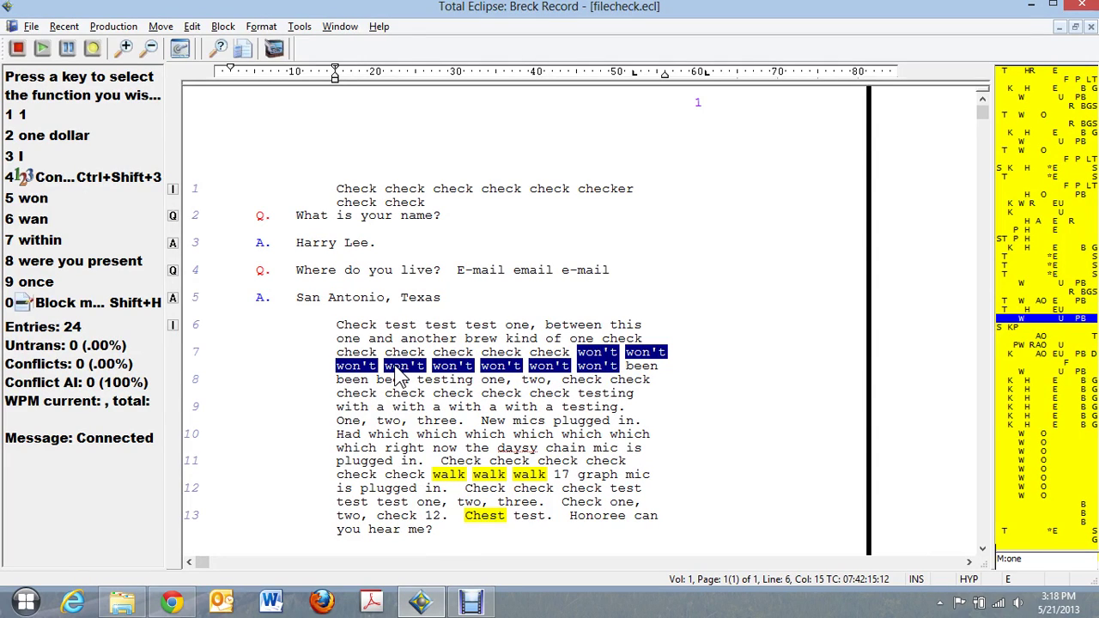
pyautogui.hotkey('ctrl', 'j')
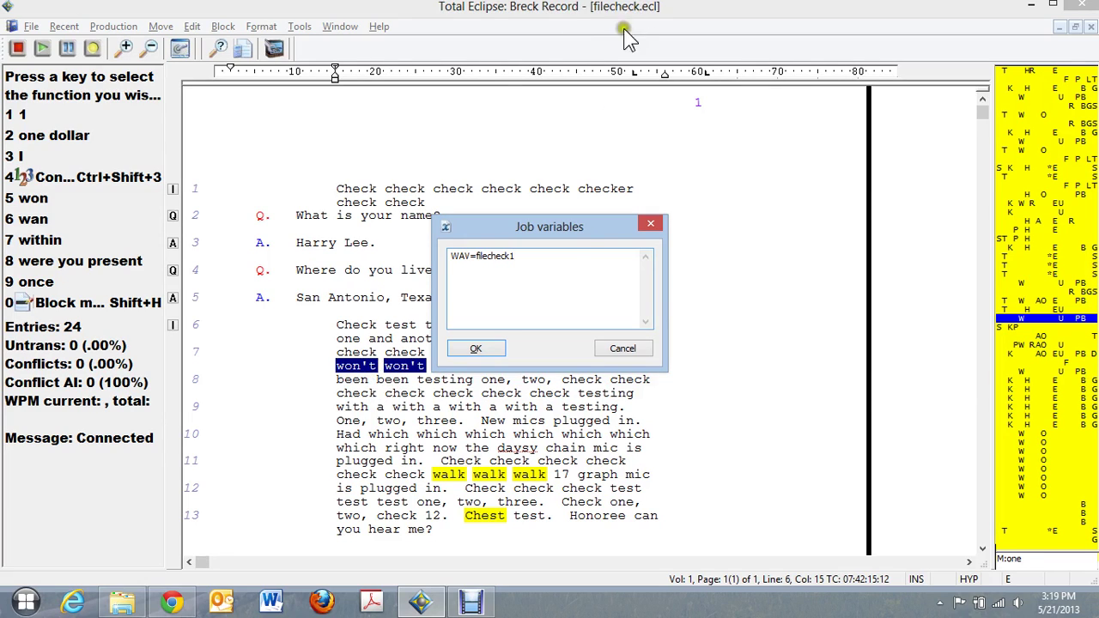
pyautogui.click(519, 269)
pyautogui.click(471, 345)
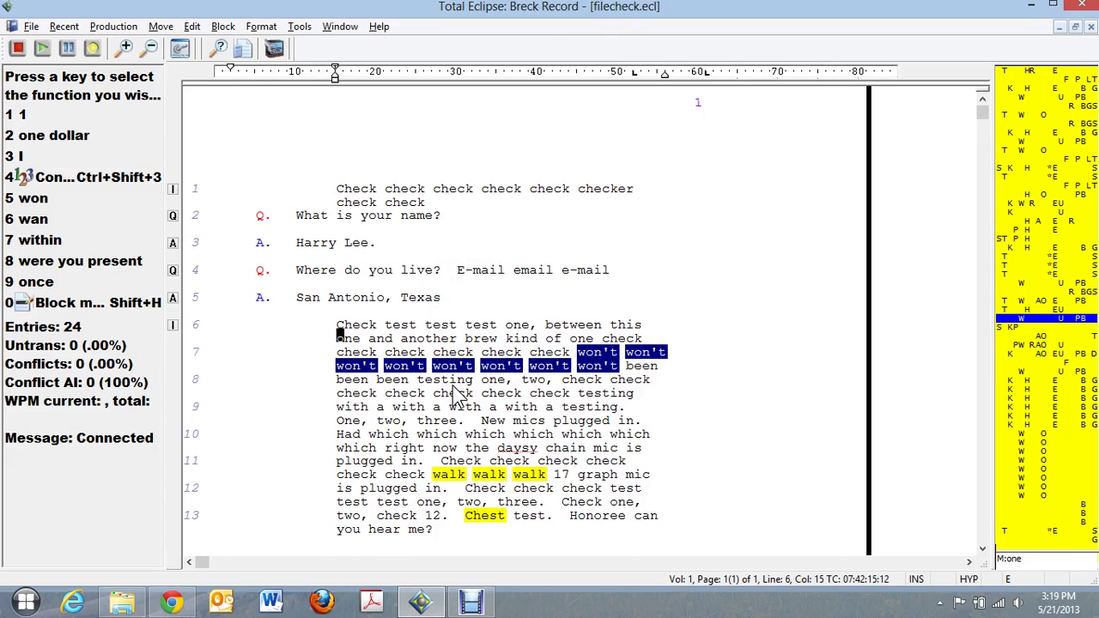
# - Close the filecheck transcript and open filecheck2.ecl
pyautogui.hotkey('ctrl', 'F4')
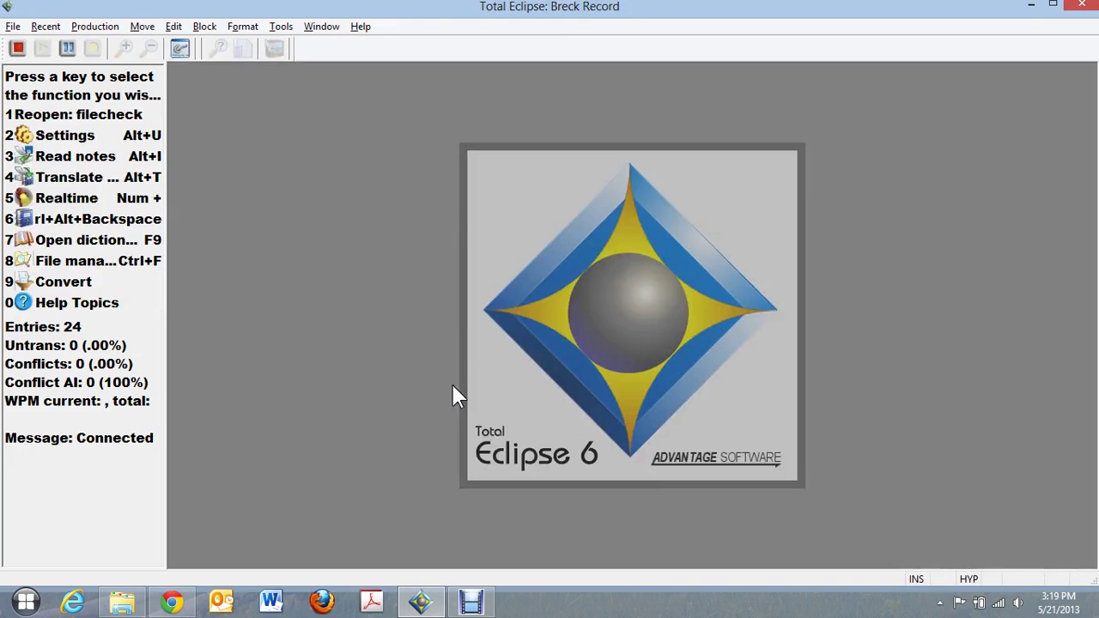
pyautogui.hotkey('ctrl', 'o')
pyautogui.write('filecheck2')
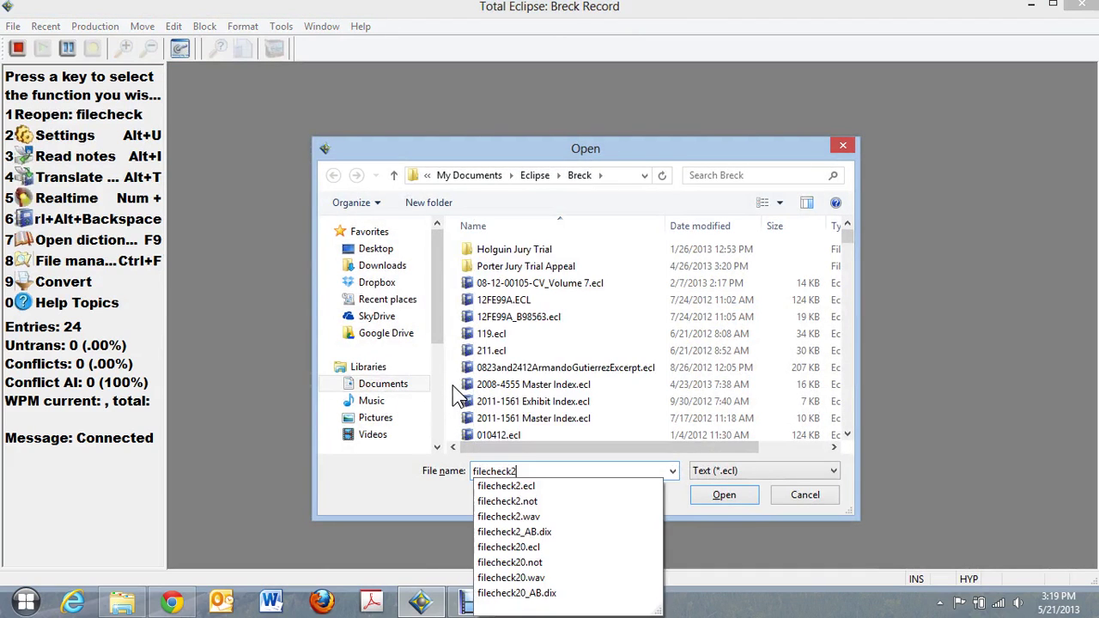
pyautogui.press('Down')
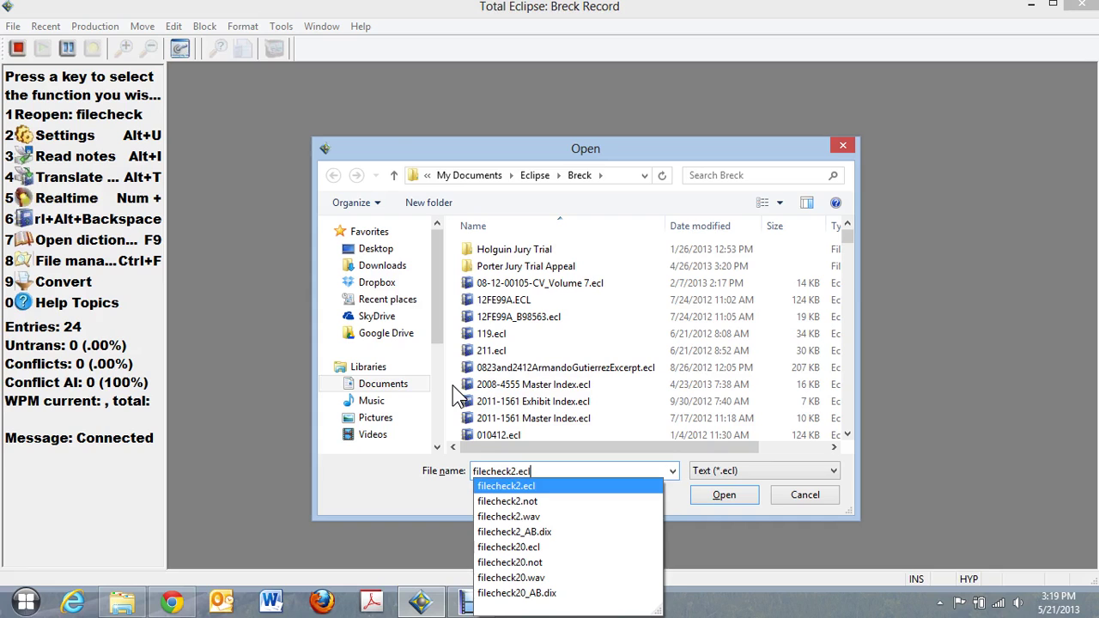
pyautogui.press('Return')
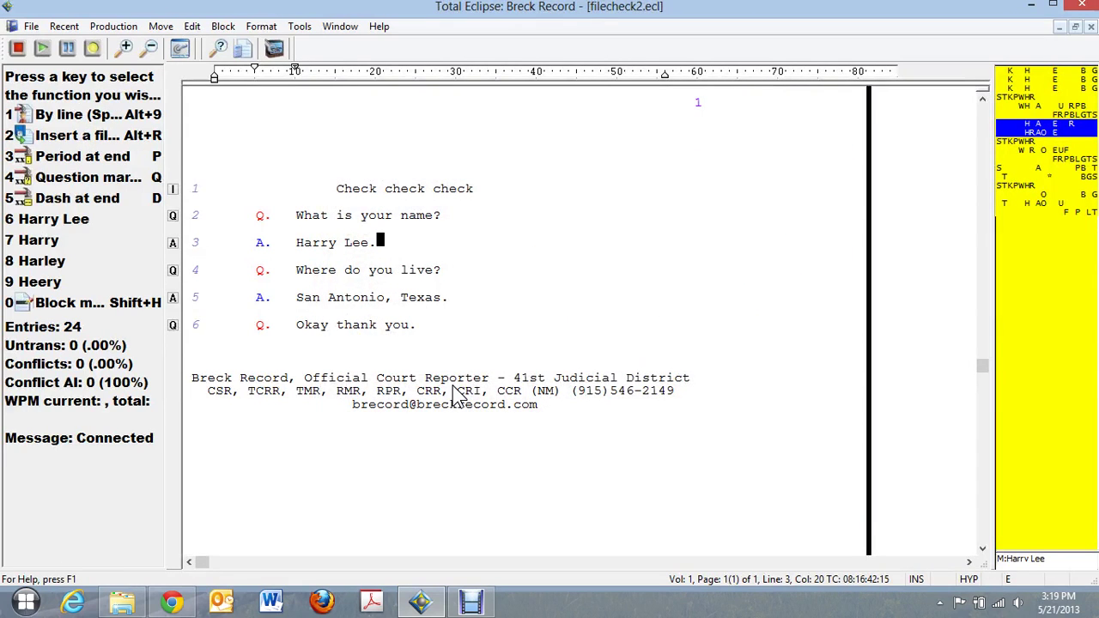
# - Start inserting a file at the end of the 'Okay thank you.' line
pyautogui.press('Down')
pyautogui.press('Down')
pyautogui.press('Down')
pyautogui.press('End')
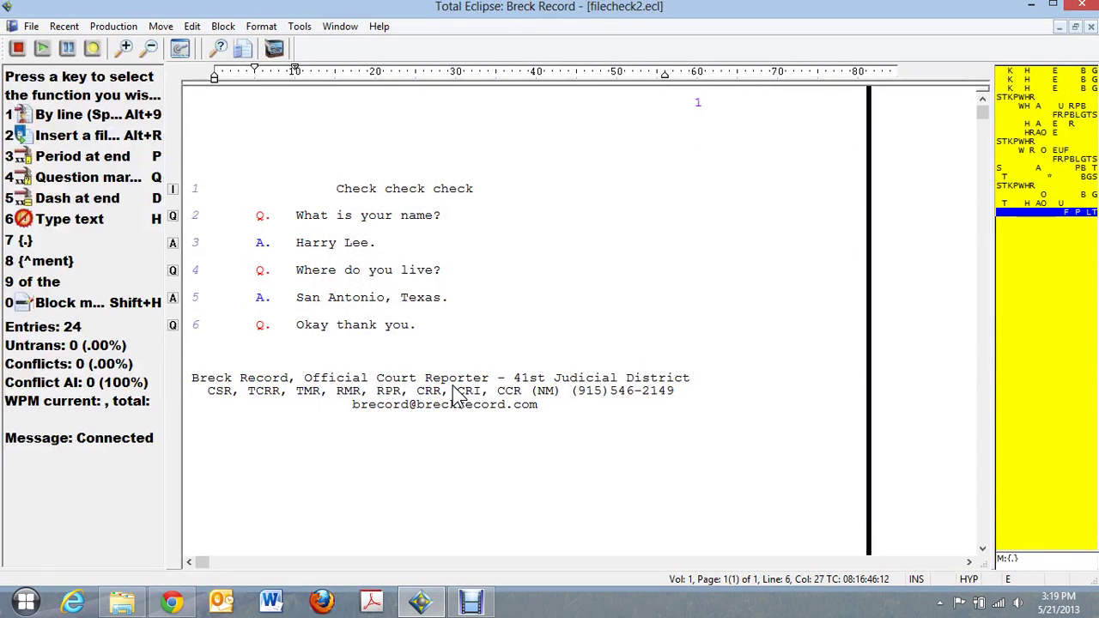
pyautogui.hotkey('alt', 'r')
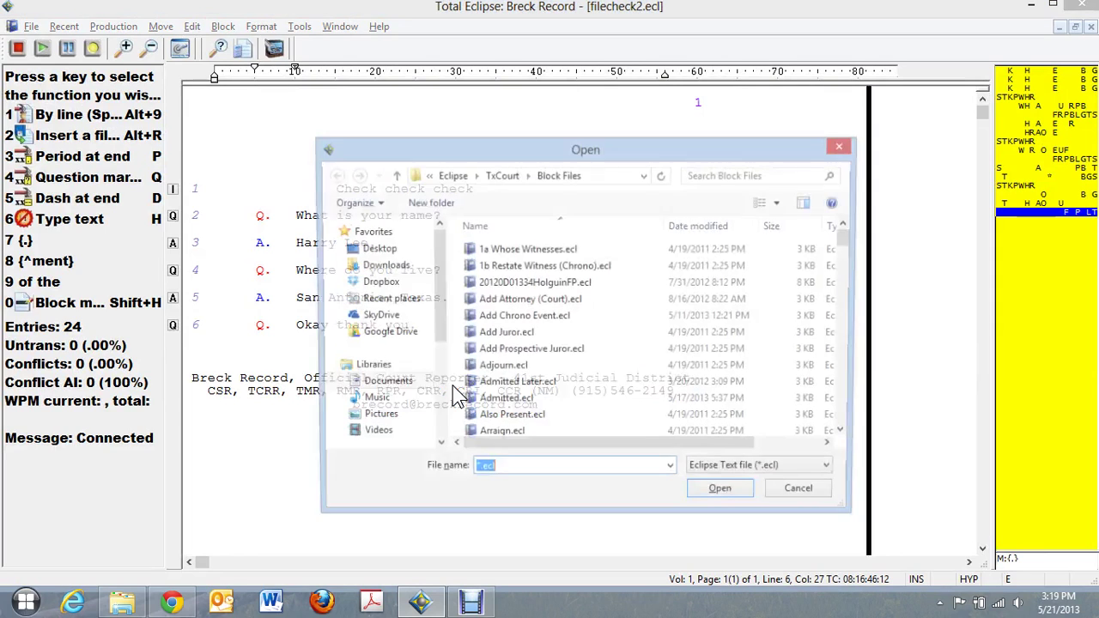
# - Insert filecheck3.ecl from the Eclipse > Breck folder into filecheck2 after line 6
pyautogui.click(448, 175)
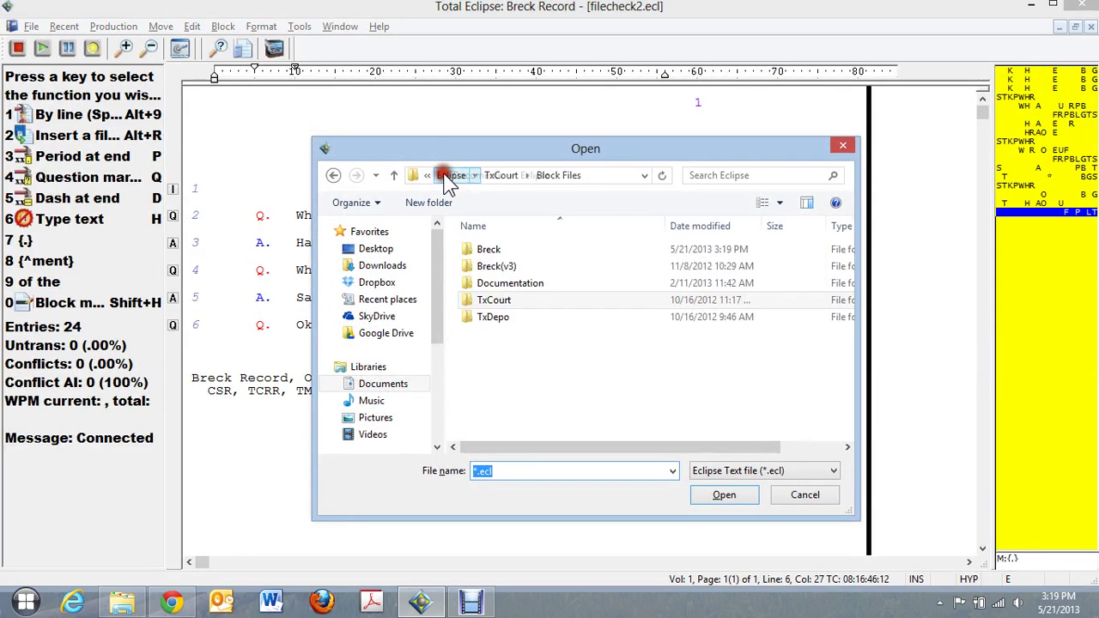
pyautogui.doubleClick(486, 249)
pyautogui.click(494, 319)
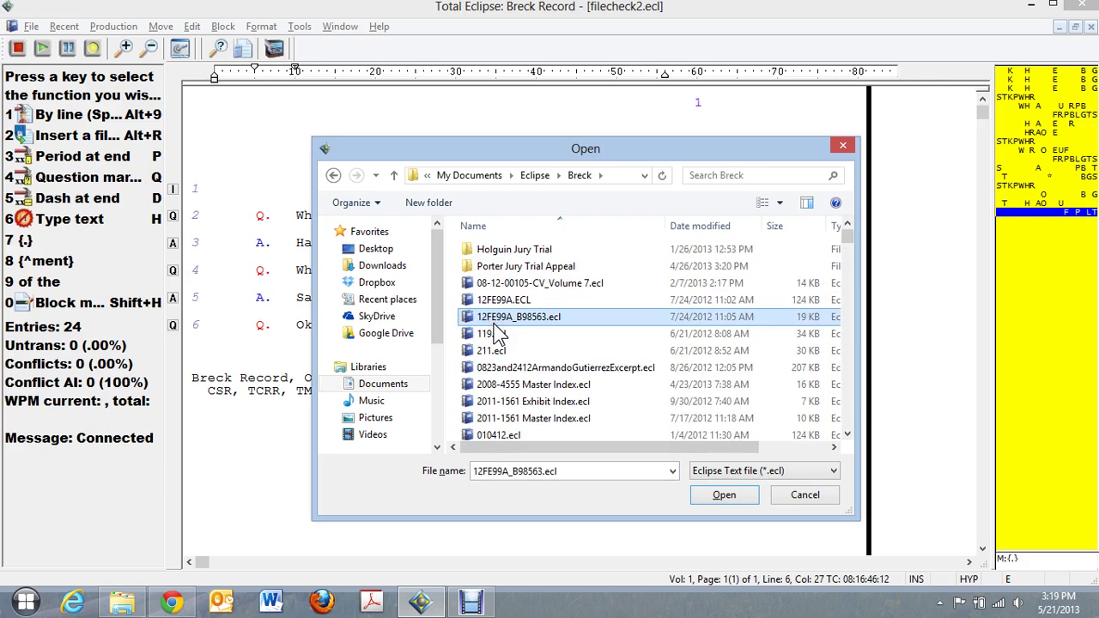
pyautogui.press('f')
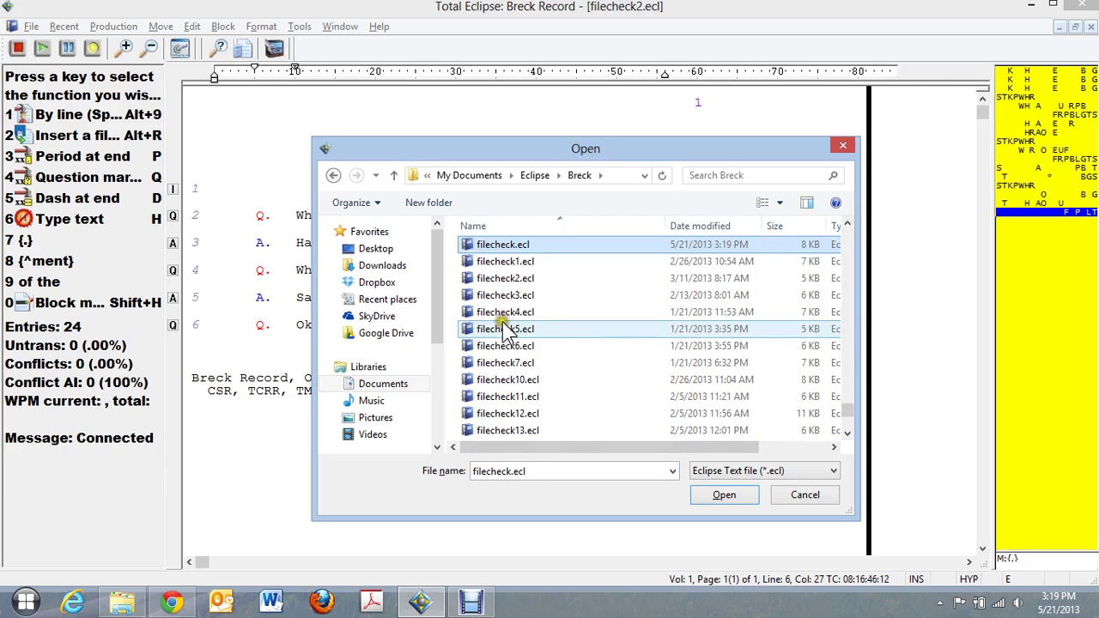
pyautogui.click(487, 302)
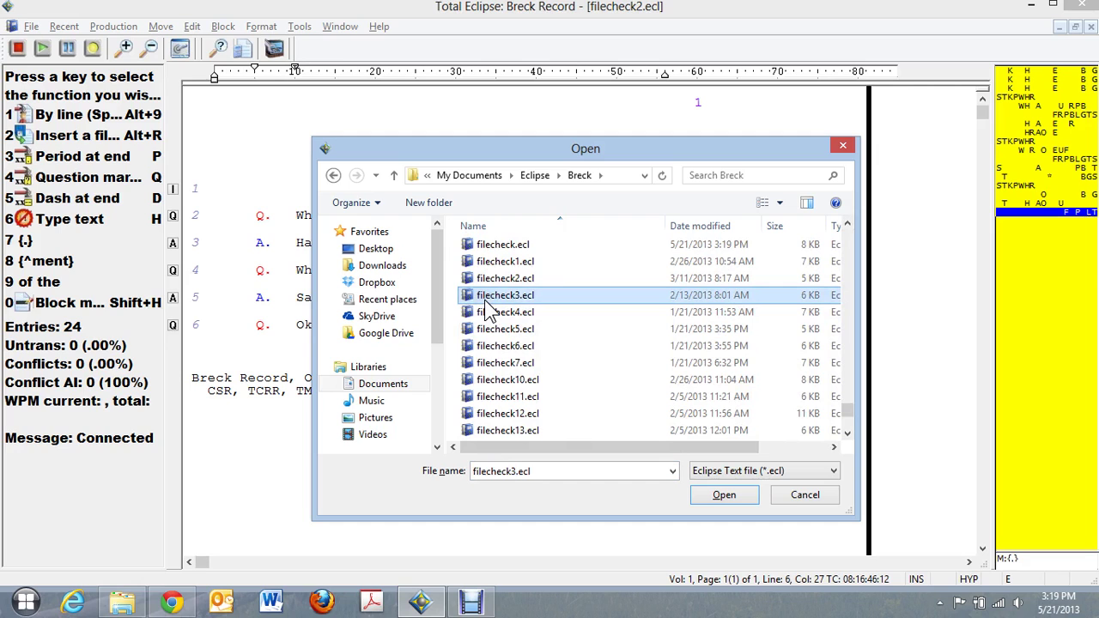
pyautogui.doubleClick(485, 301)
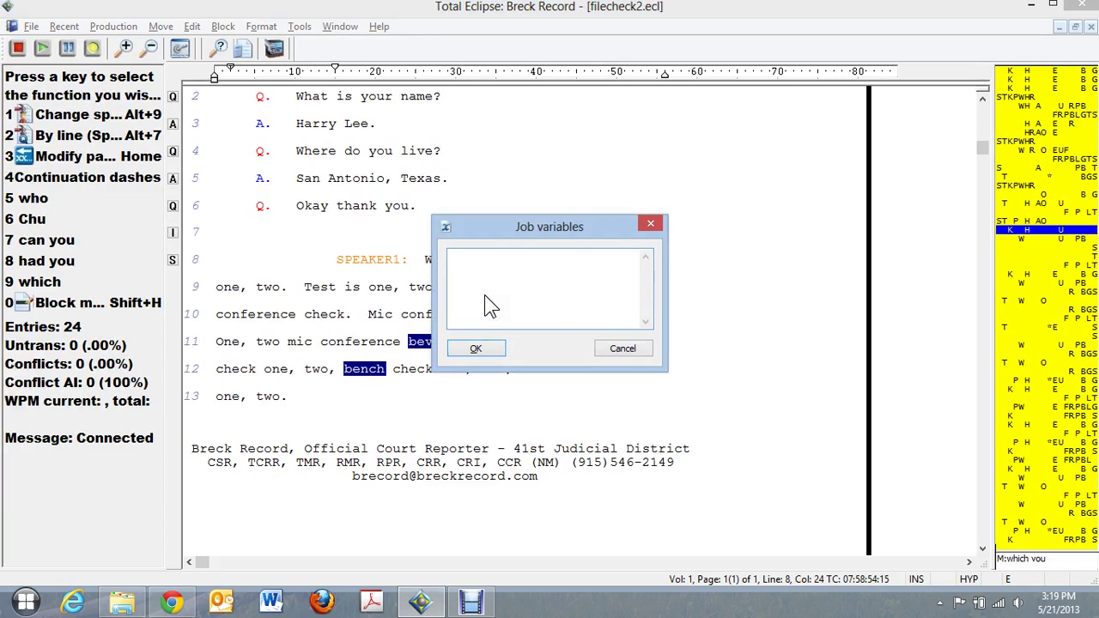
# - Enter the job variable WAV=filecheck3.wav and save it
pyautogui.write('whi')
pyautogui.press('BackSpace')
pyautogui.press('BackSpace')
pyautogui.press('BackSpace')
pyautogui.write('WAV=filecheck3.wav')
pyautogui.click(476, 347)
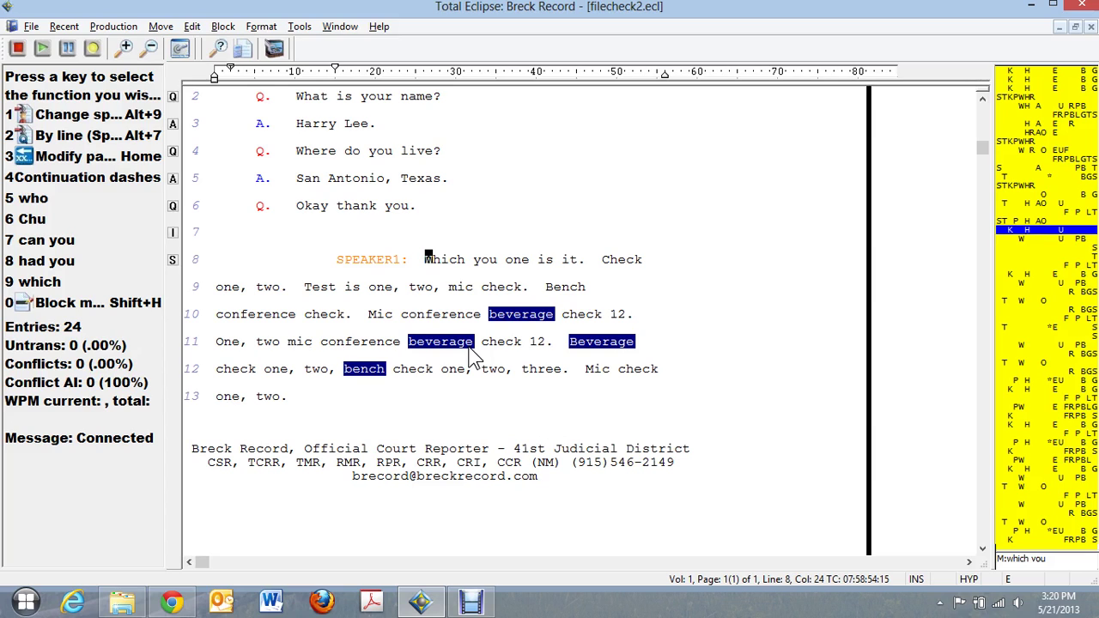
pyautogui.click(412, 338)
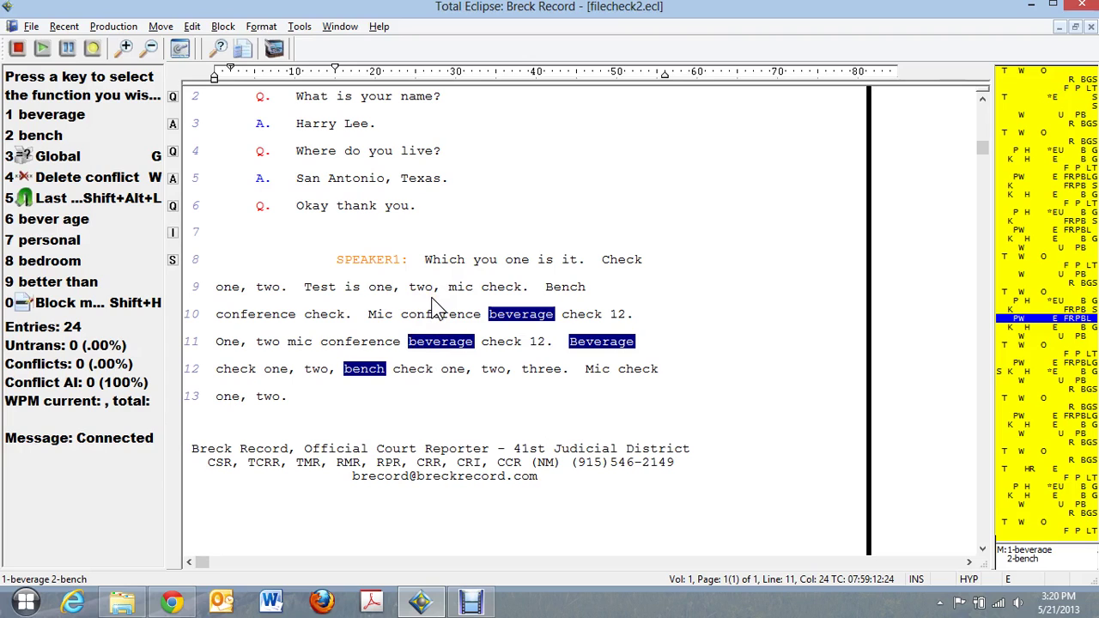
# - Mark a block from 'Q.' on line 2 through line 5 and begin writing it out
pyautogui.scroll(2, 436, 262)
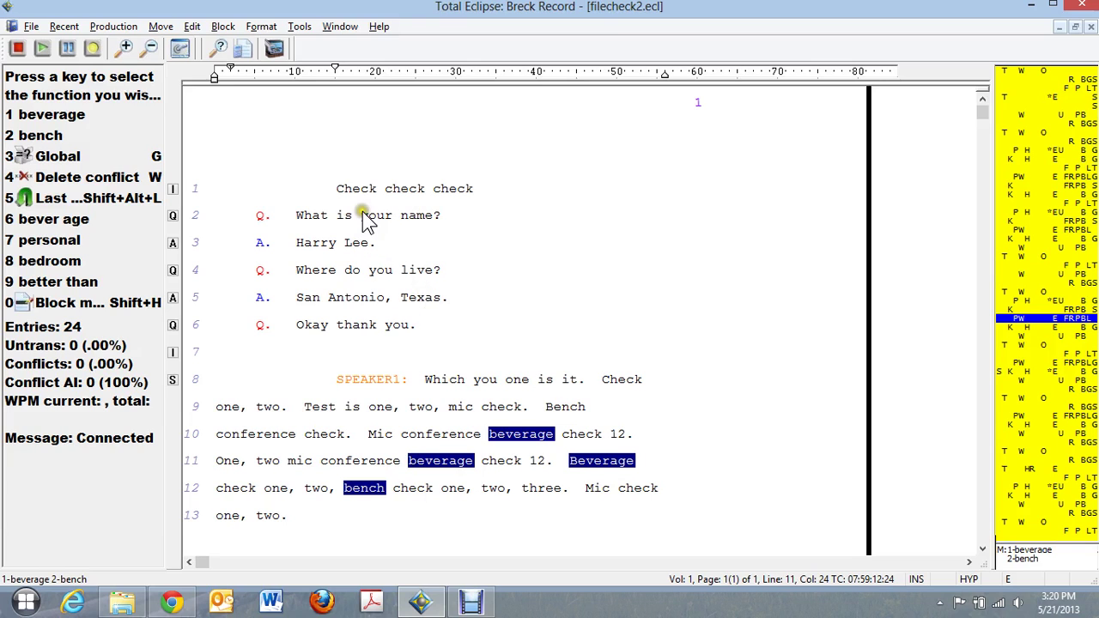
pyautogui.click(297, 215)
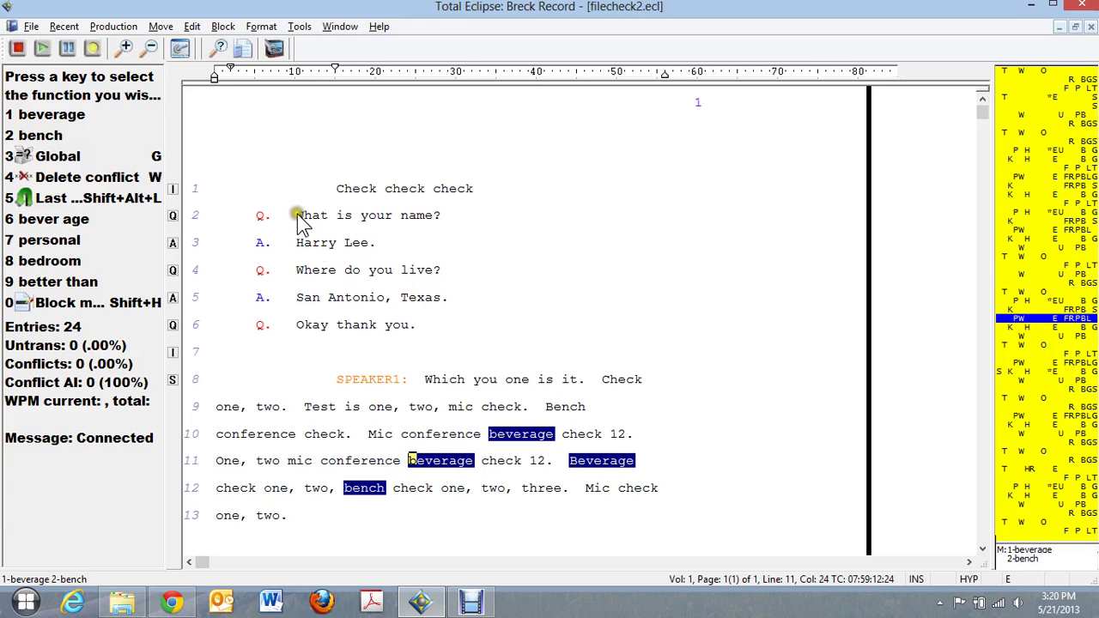
pyautogui.press('Left')
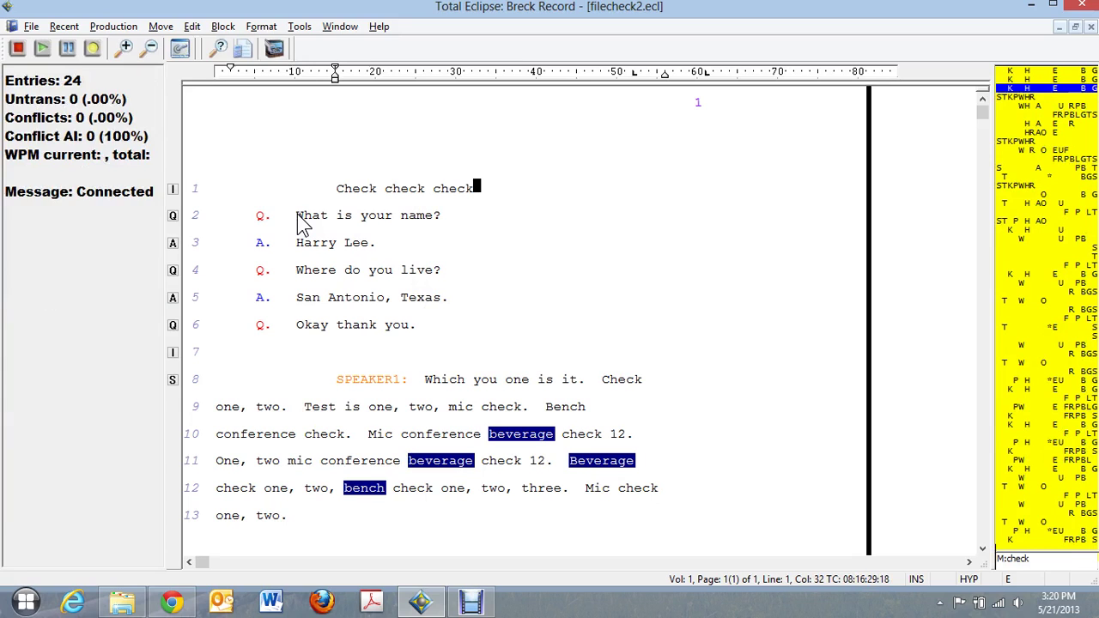
pyautogui.press('Right')
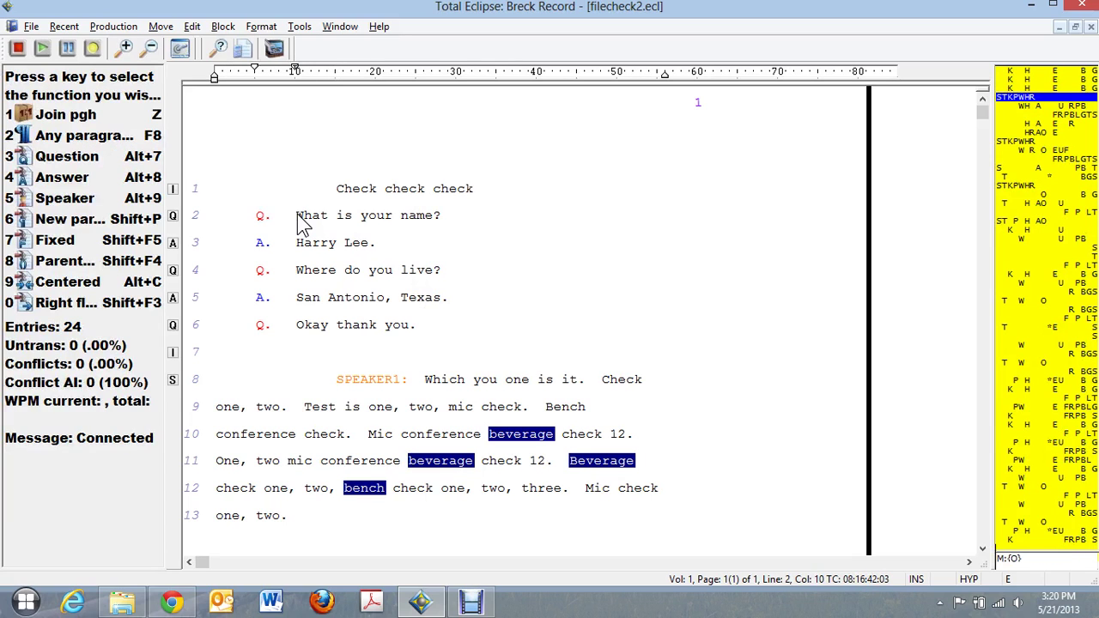
pyautogui.hotkey('shift', 'Down')
pyautogui.hotkey('shift', 'Down')
pyautogui.hotkey('shift', 'Down')
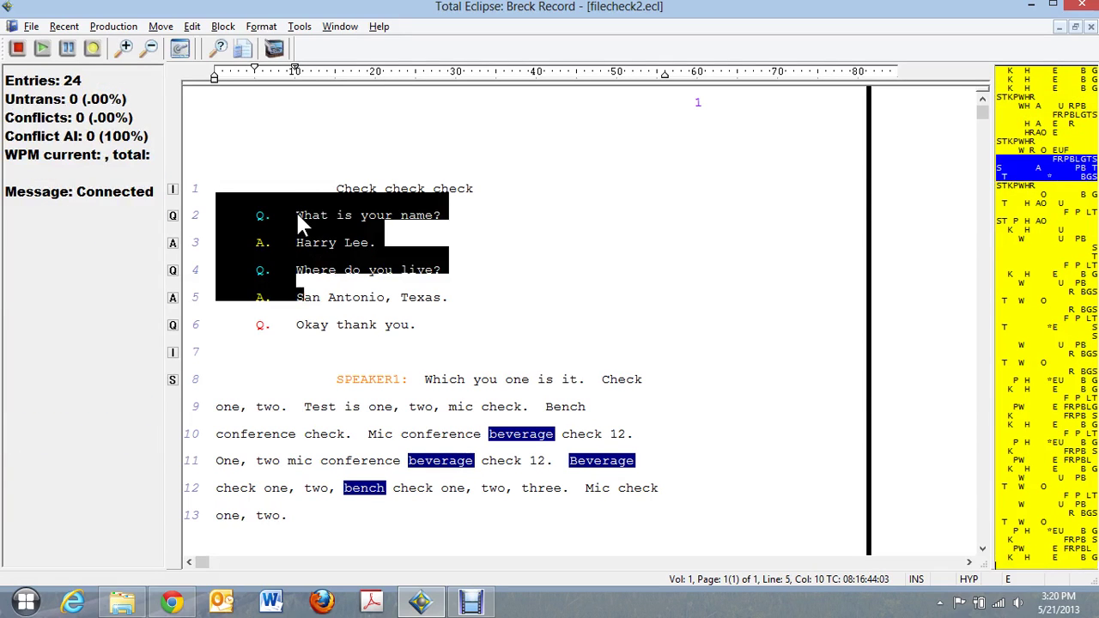
pyautogui.hotkey('shift', 'End')
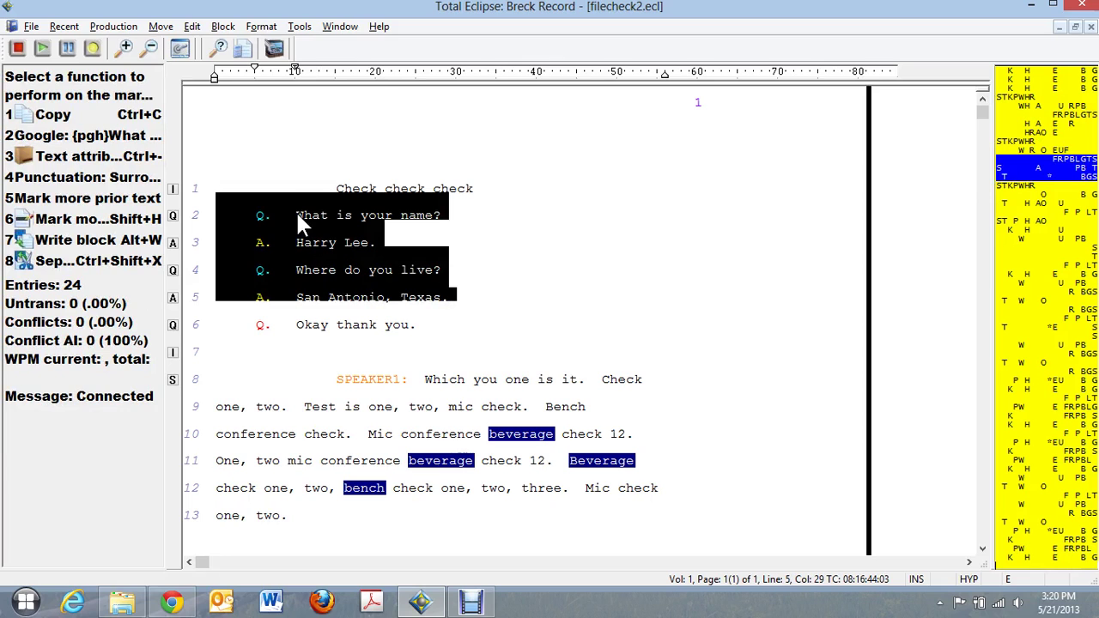
pyautogui.hotkey('ctrl', 'o')
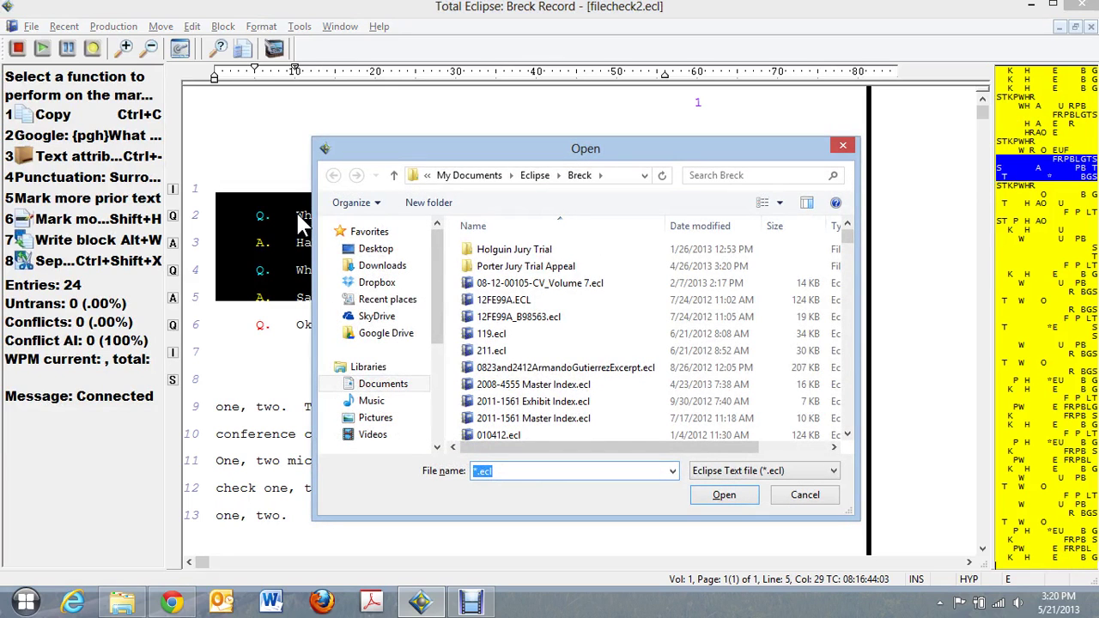
# - Name the block file filecheck2_2013extract and confirm creating the new file
pyautogui.click(548, 477)
pyautogui.press('BackSpace')
pyautogui.write('filech')
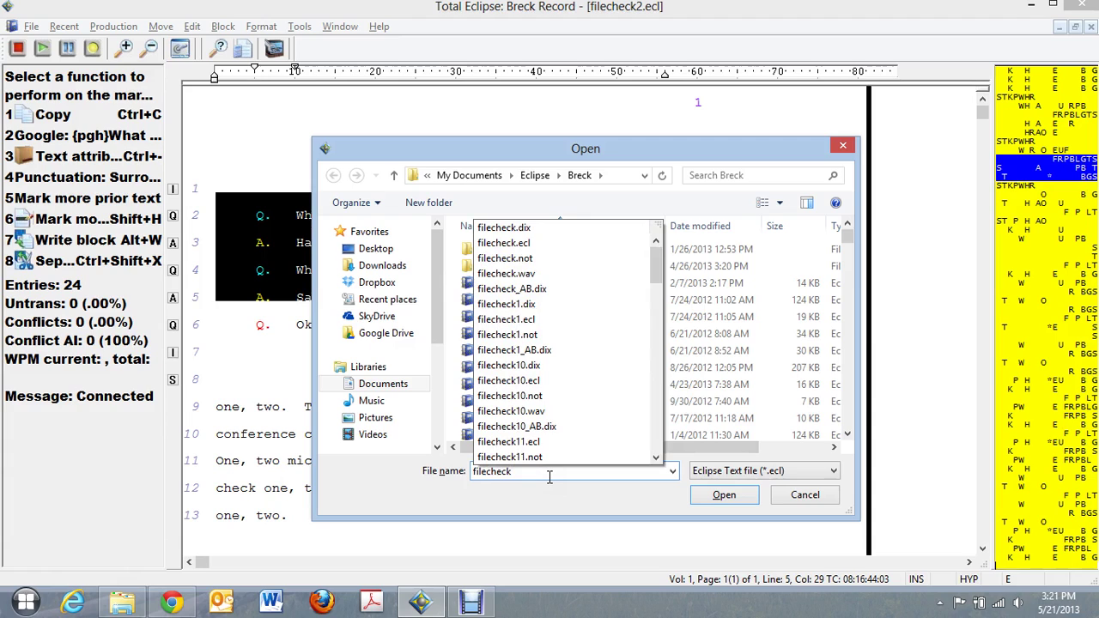
pyautogui.write('eck2_')
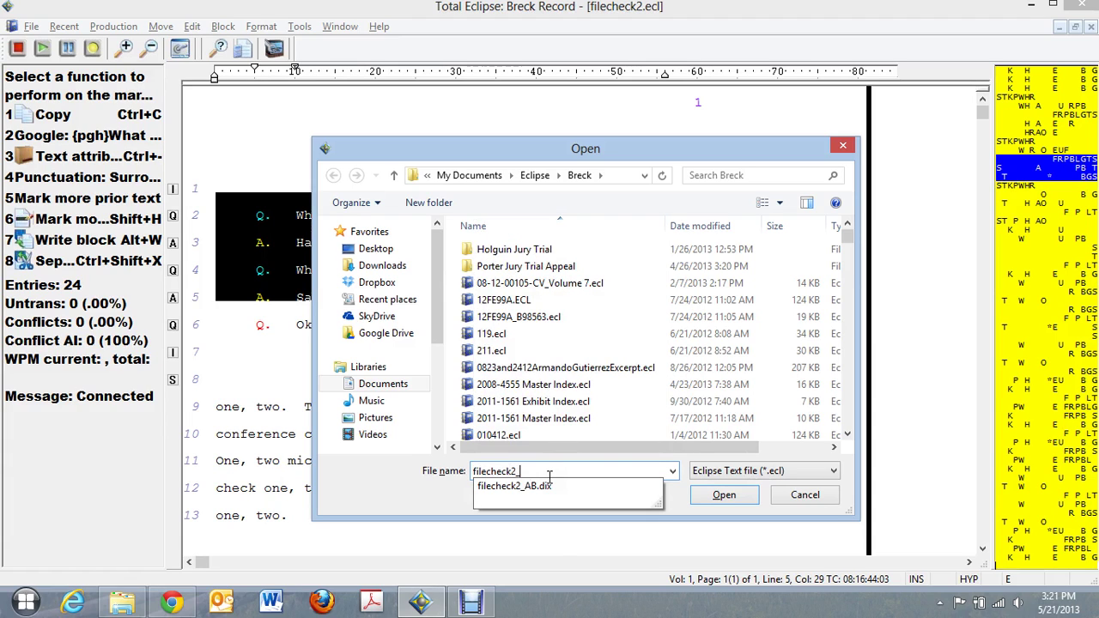
pyautogui.write('2013extract')
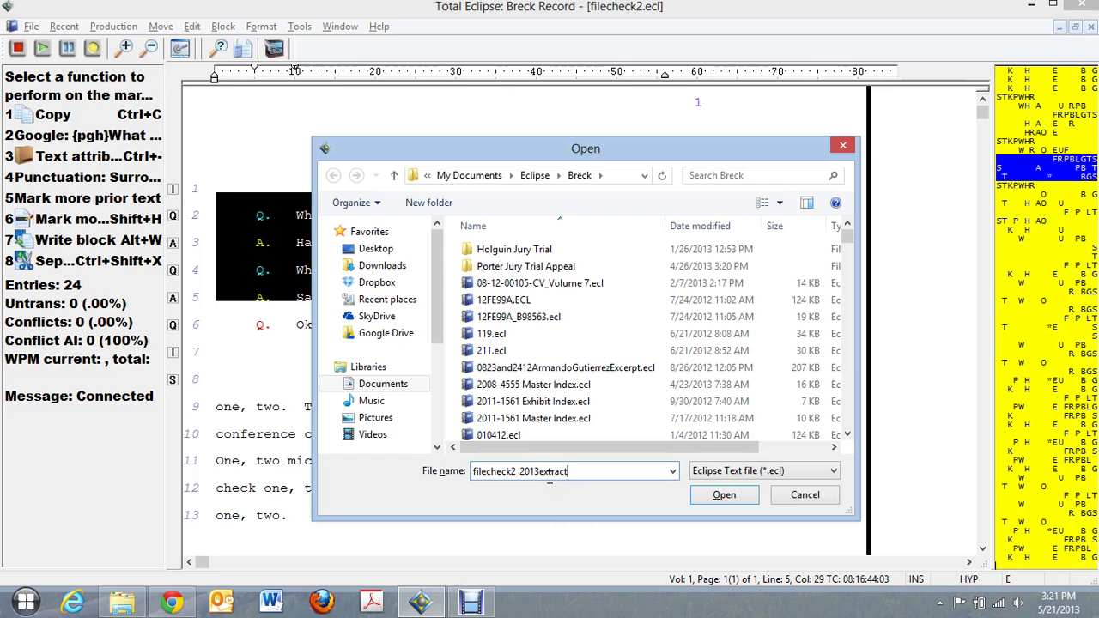
pyautogui.press('Return')
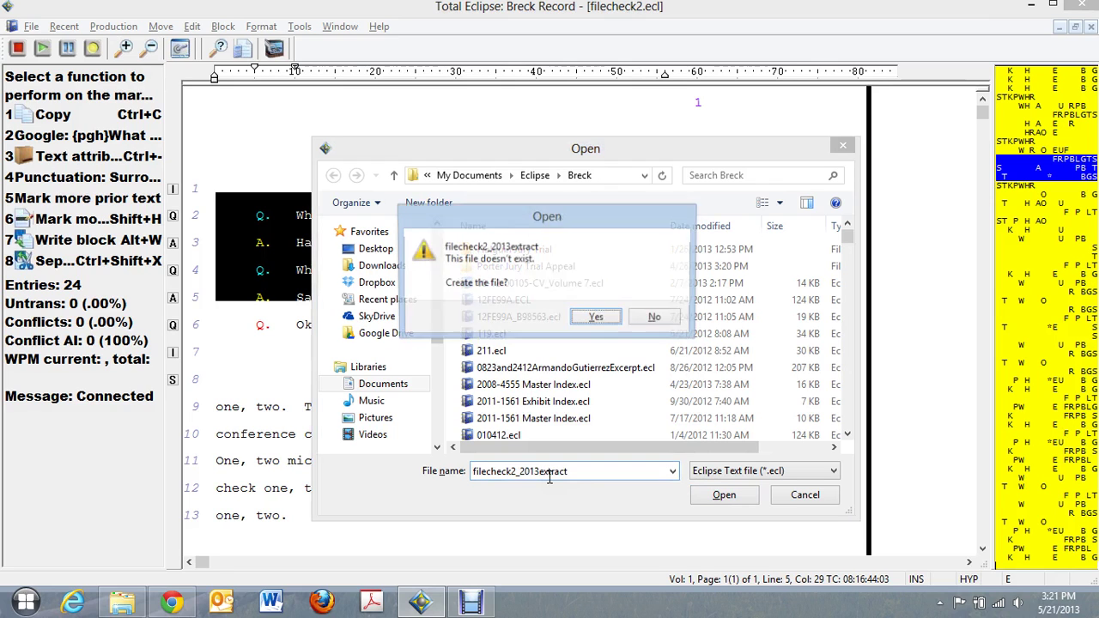
pyautogui.press('Return')
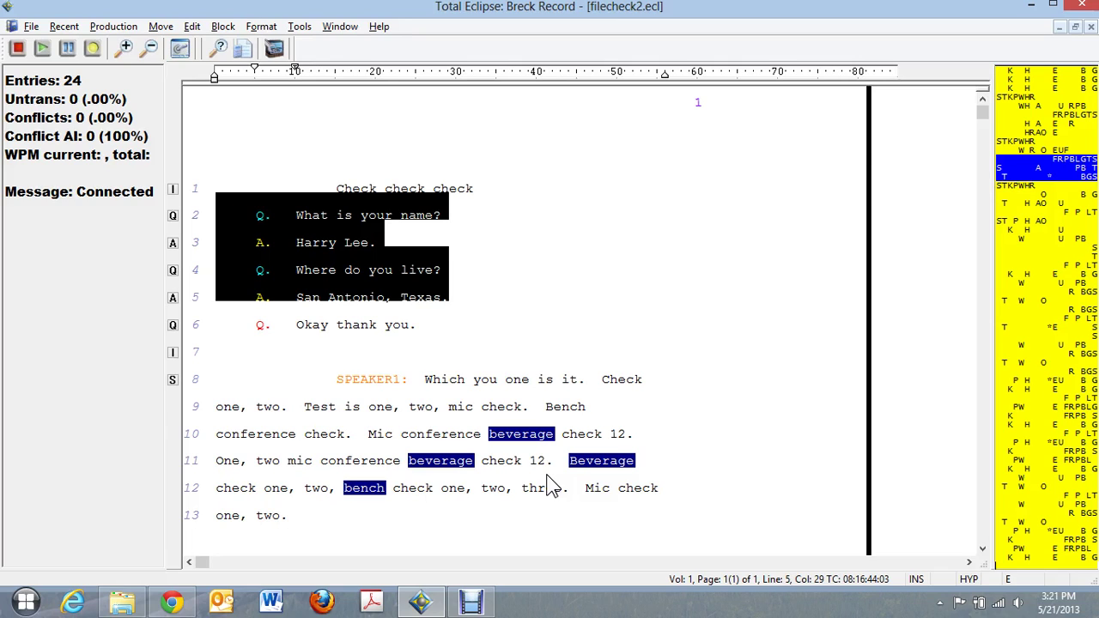
# - Clear the block marking and open filecheck2_2013extract.ecl from the file-name suggestions
pyautogui.rightClick(534, 411)
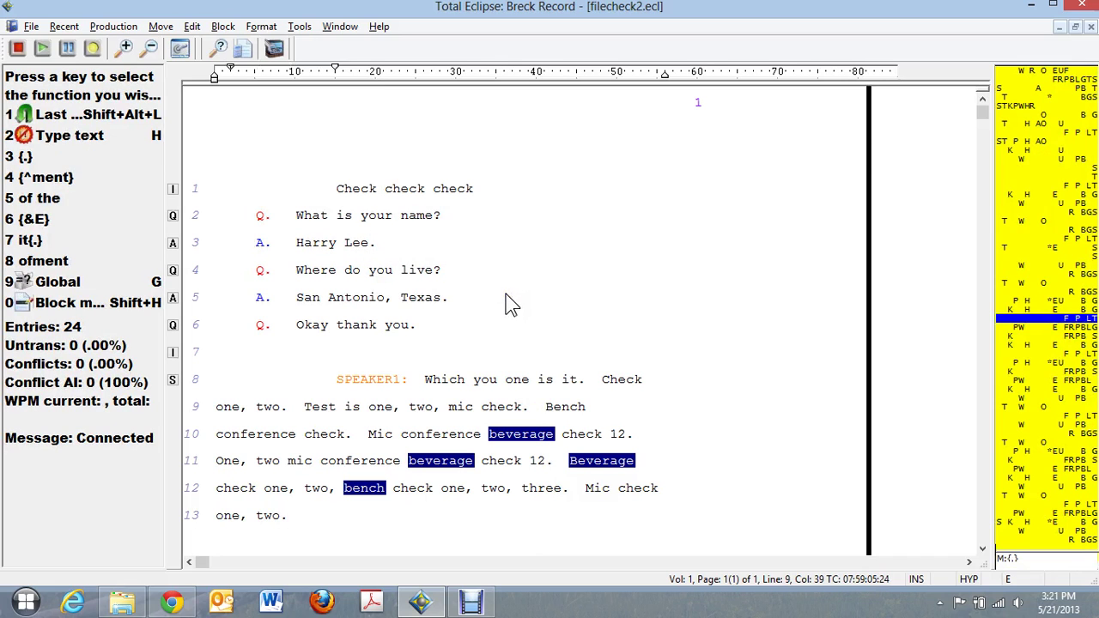
pyautogui.hotkey('ctrl', 'o')
pyautogui.write('filecheck')
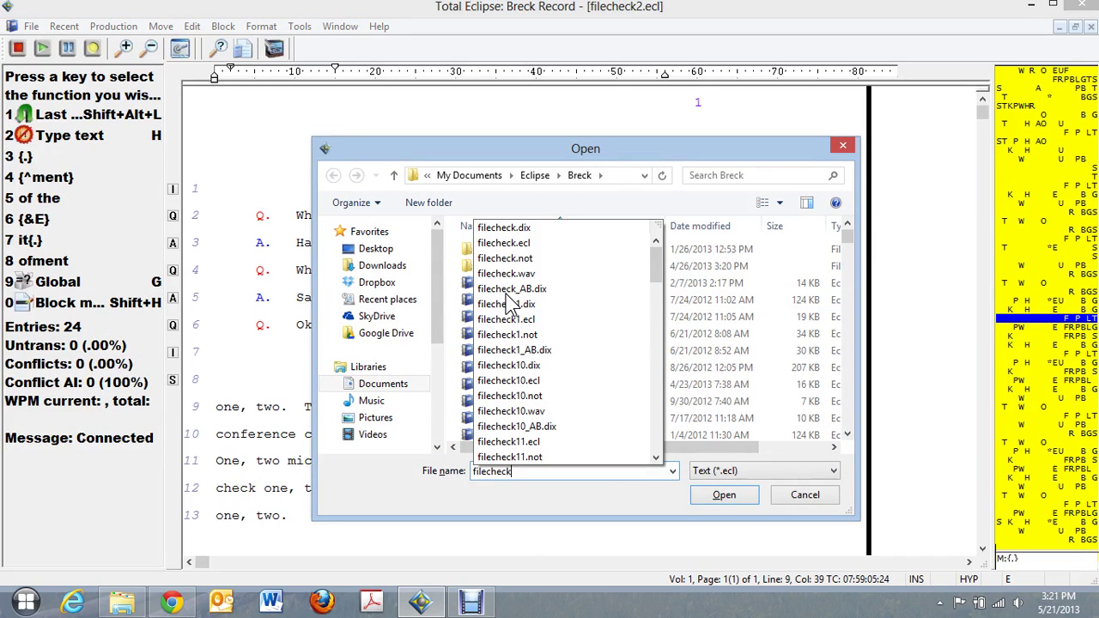
pyautogui.scroll(-4, 564, 337)
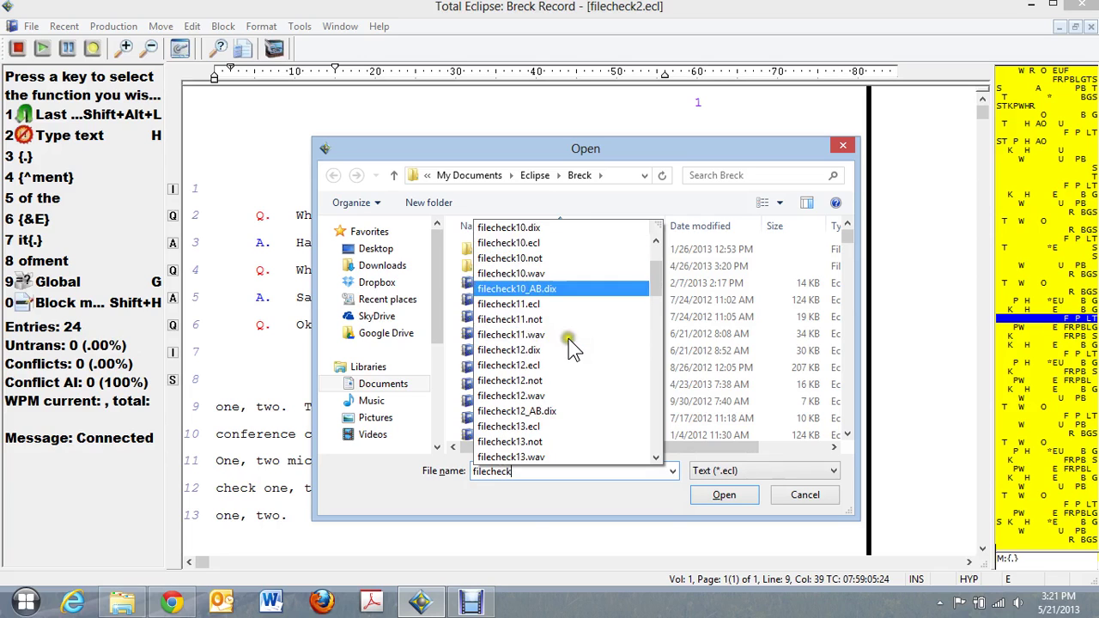
pyautogui.scroll(-6, 574, 349)
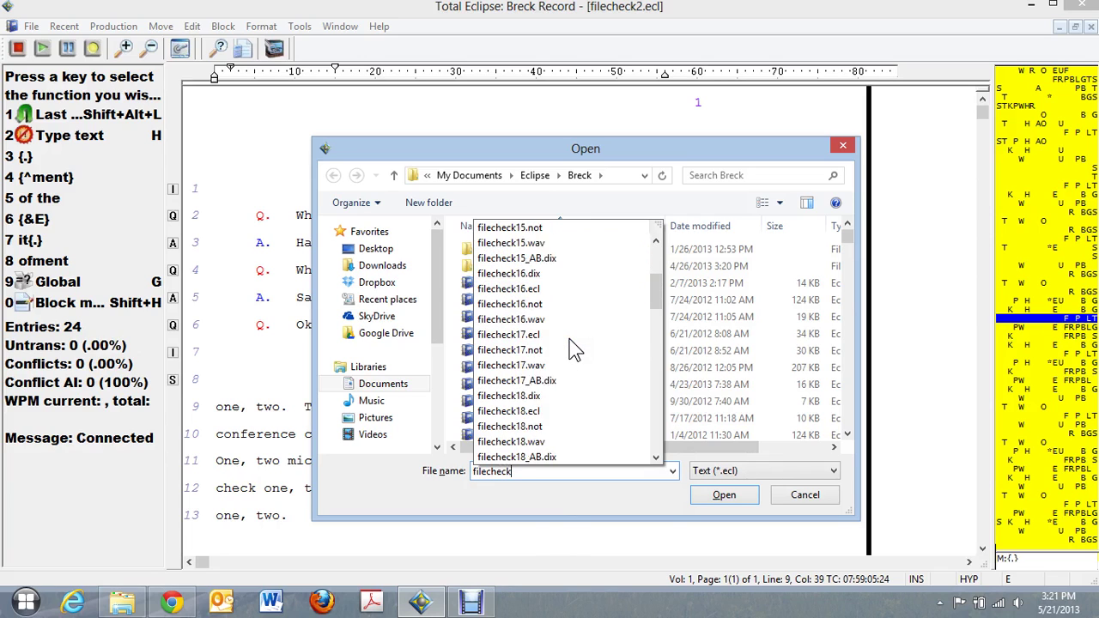
pyautogui.scroll(-4, 575, 349)
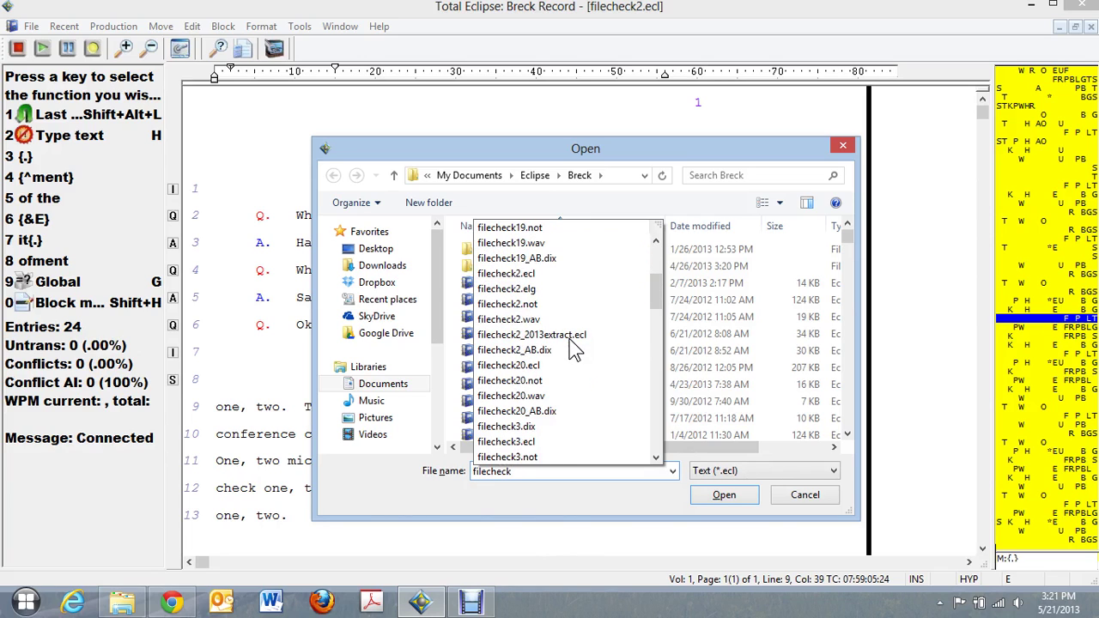
pyautogui.click(538, 333)
pyautogui.press('Return')
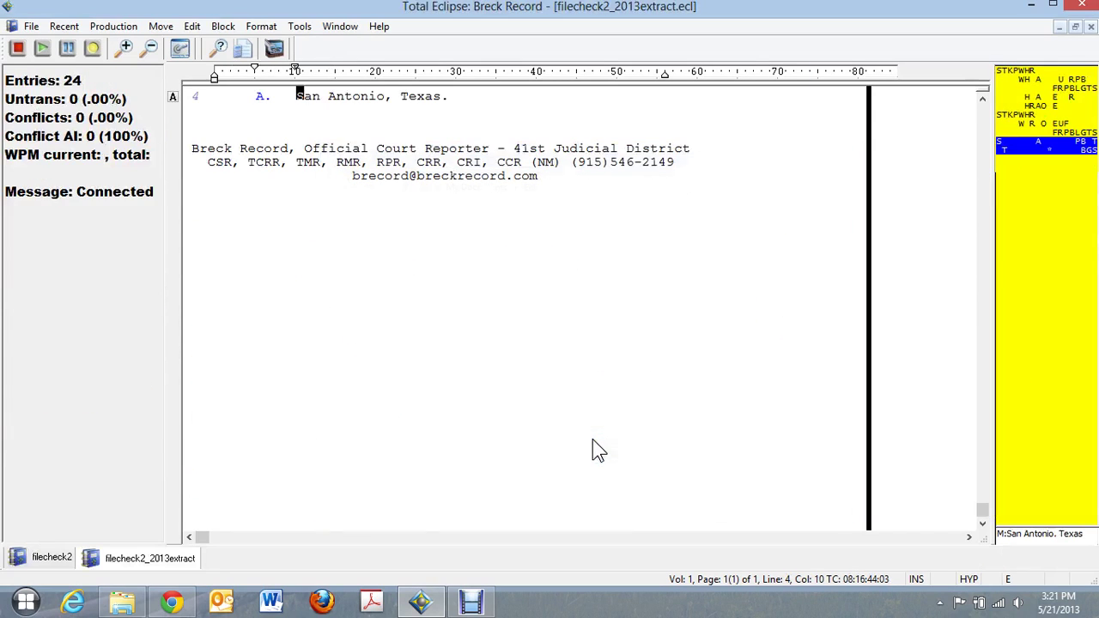
pyautogui.hotkey('ctrl', 'Home')
pyautogui.press('Down')
pyautogui.press('Down')
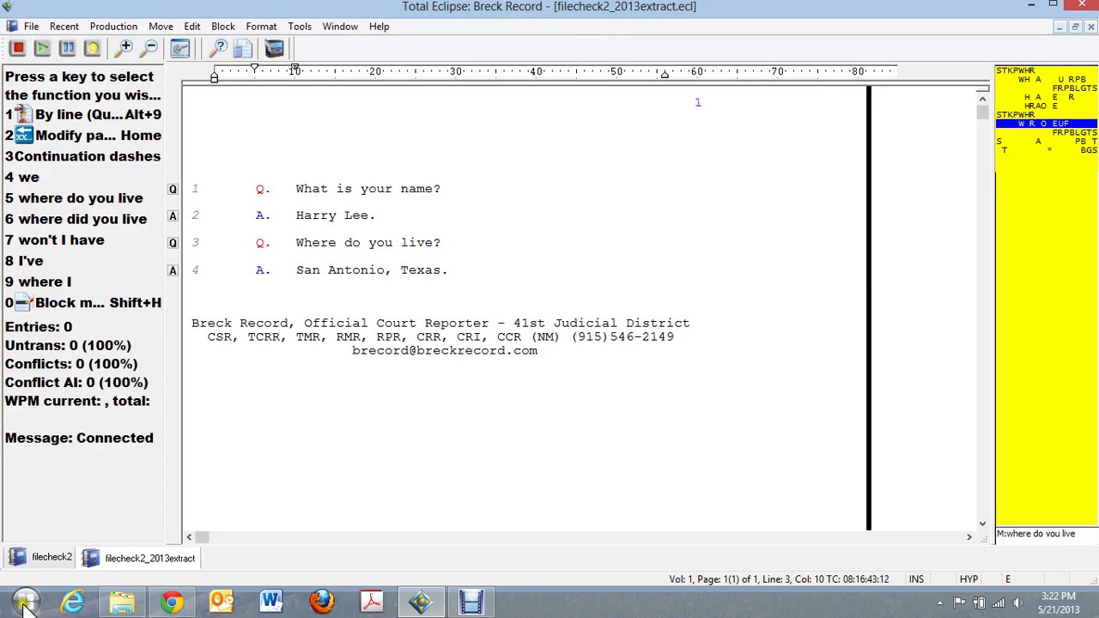
pyautogui.click(52, 558)
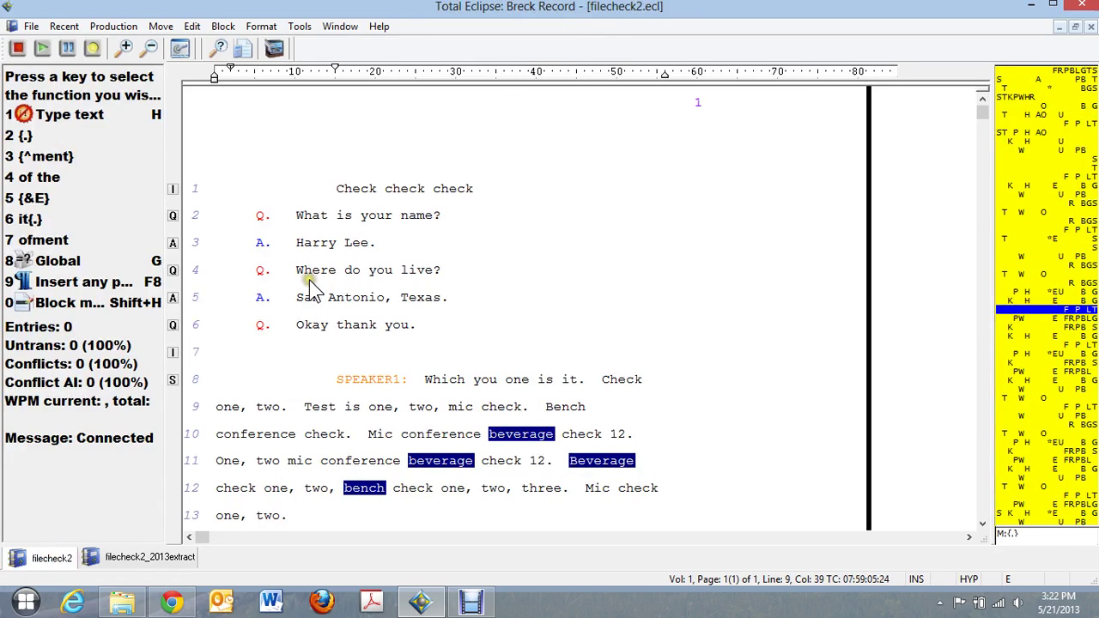
pyautogui.click(315, 267)
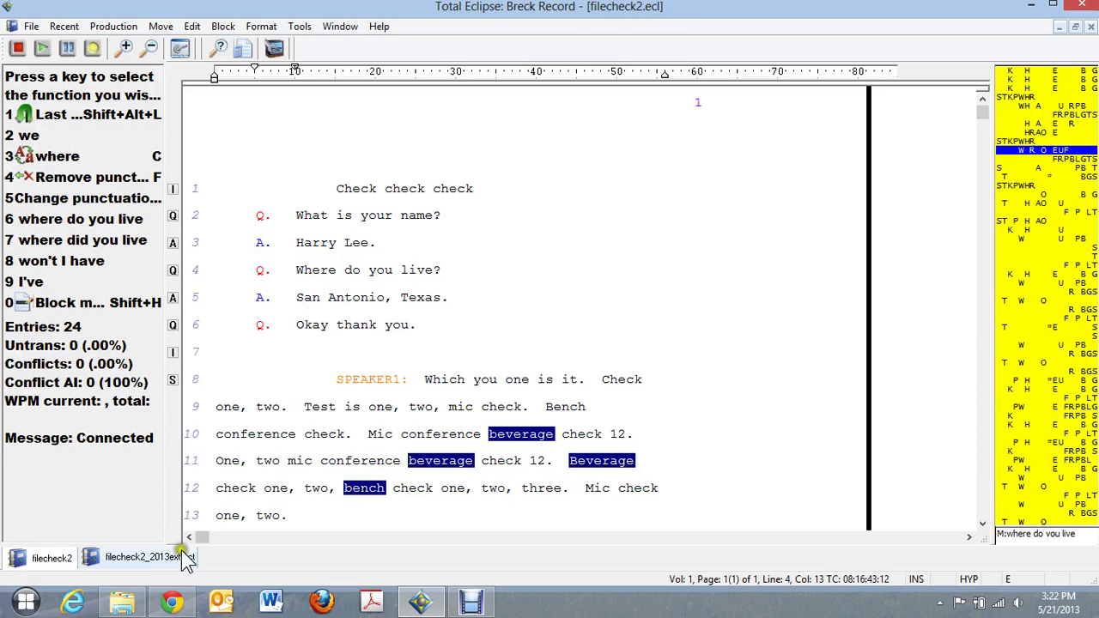
pyautogui.click(140, 556)
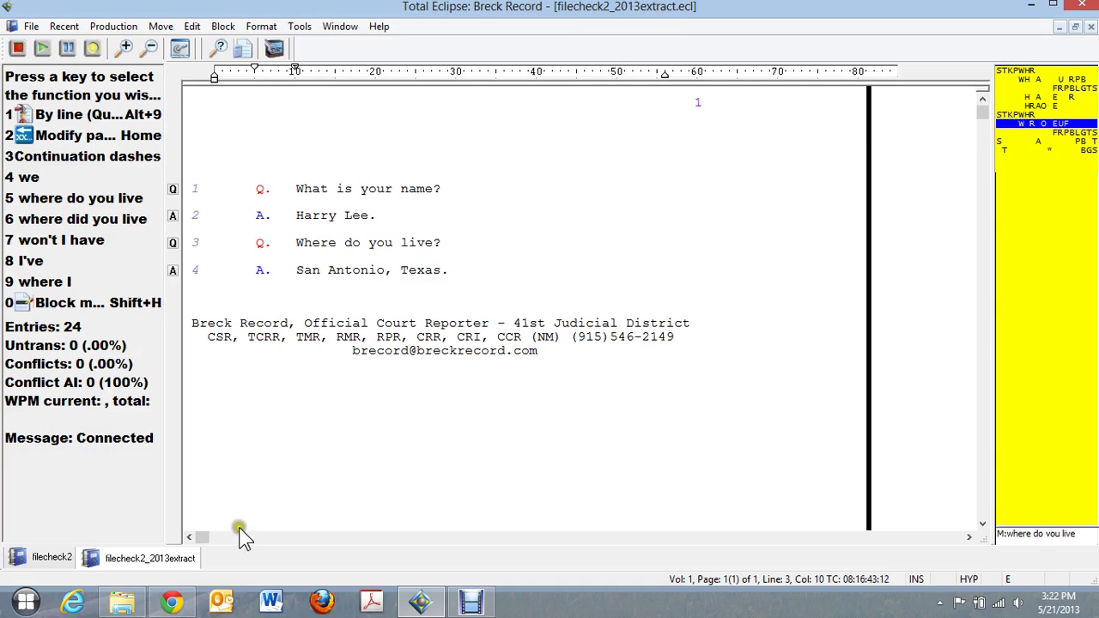
pyautogui.click(124, 603)
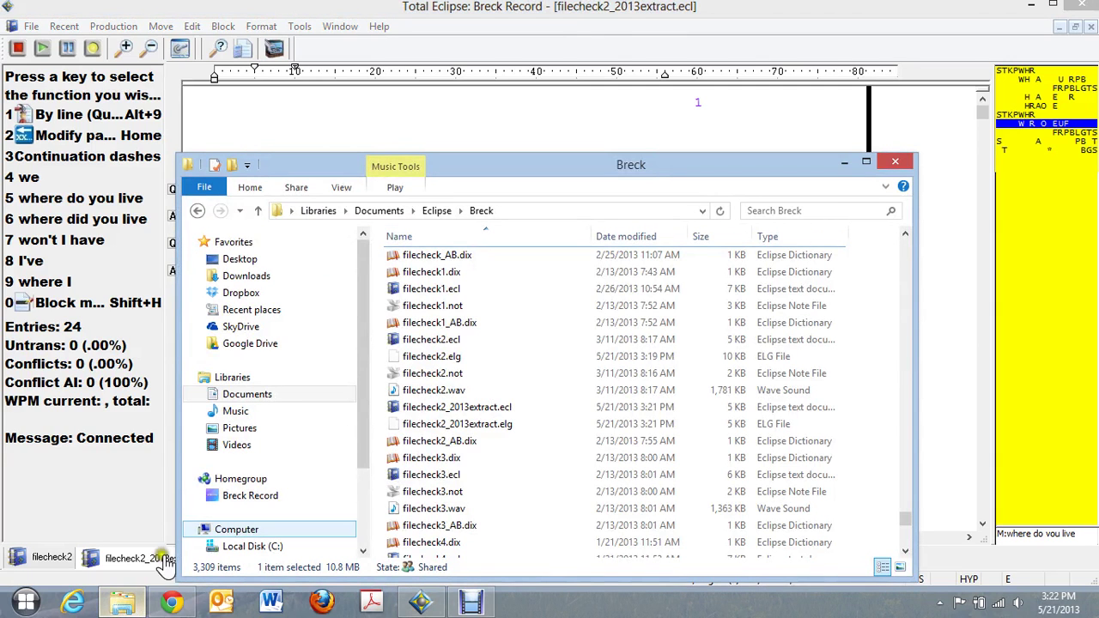
pyautogui.click(412, 427)
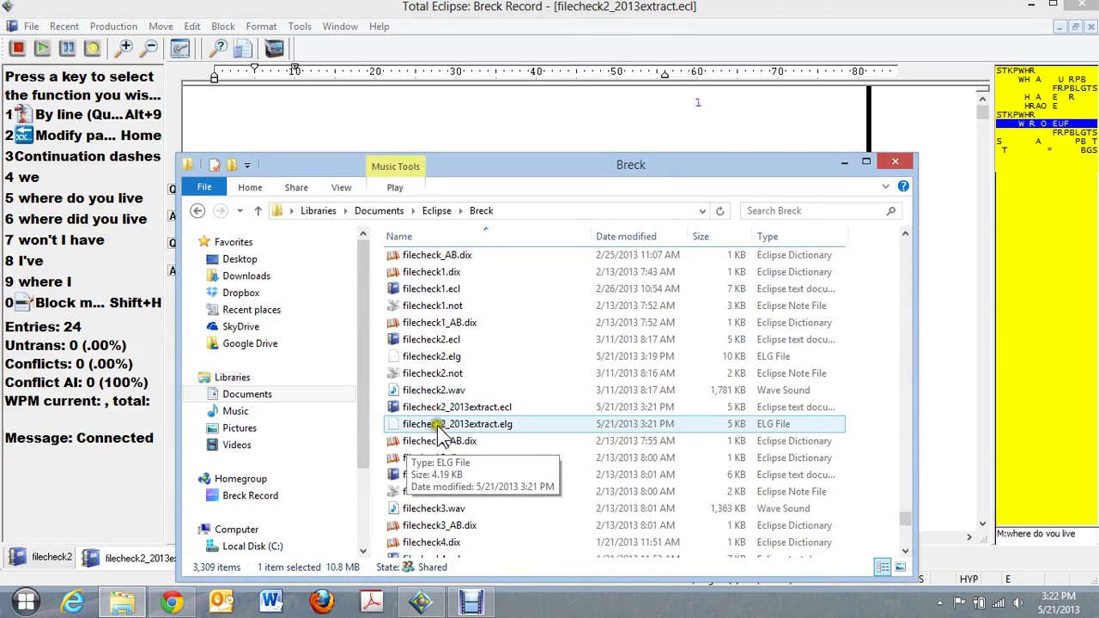
pyautogui.click(427, 407)
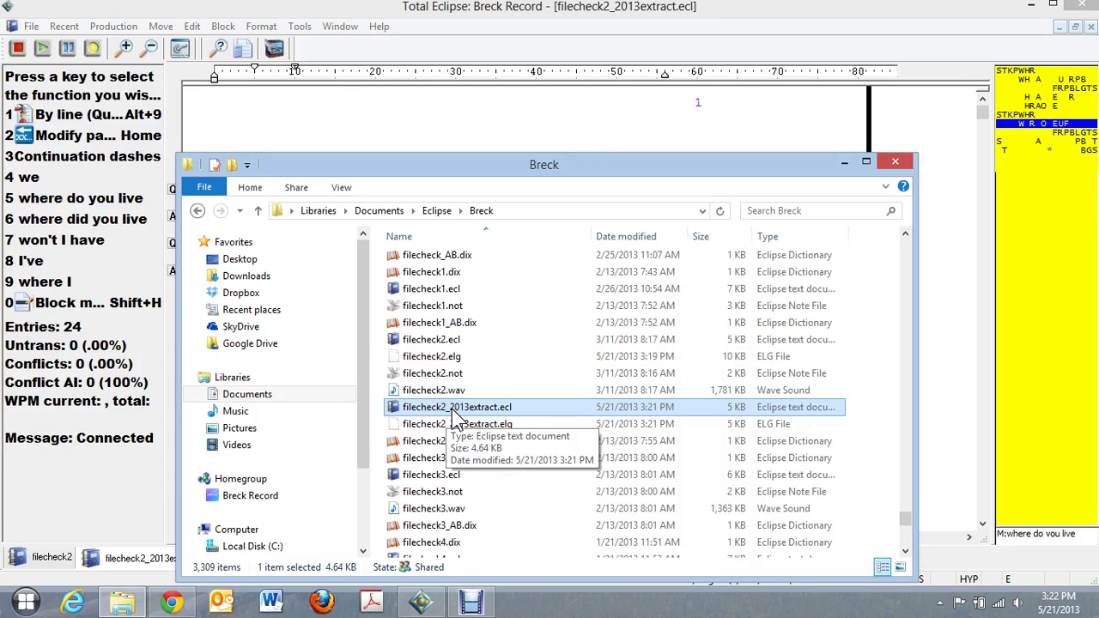
pyautogui.click(844, 163)
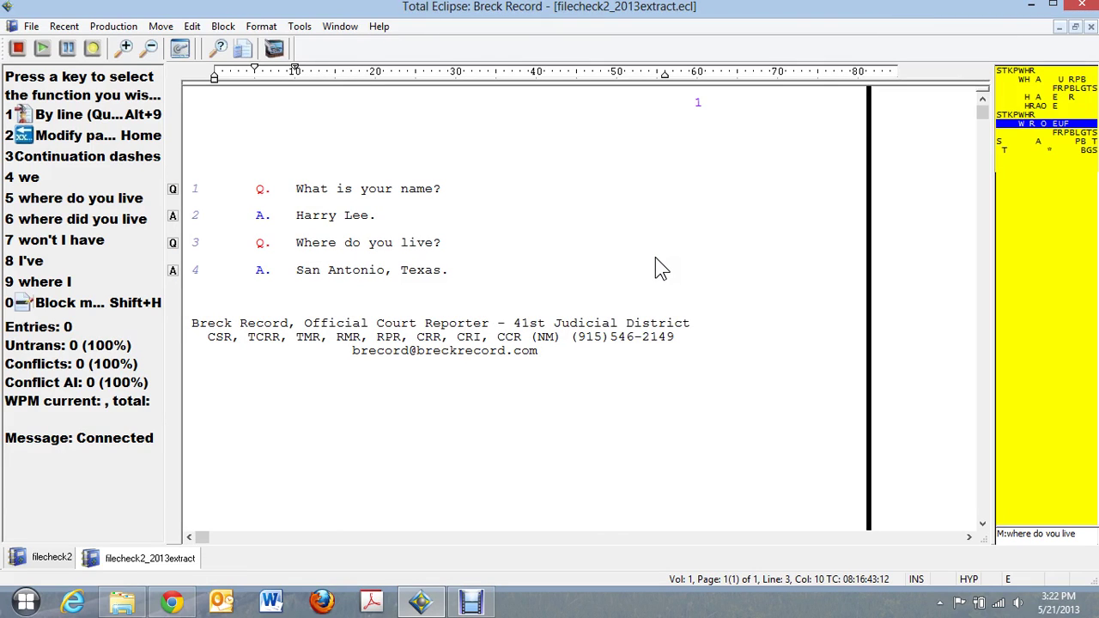
# - Switch back and forth between the filecheck2 and filecheck2_2013extract documents, ending on the extract
pyautogui.click(140, 558)
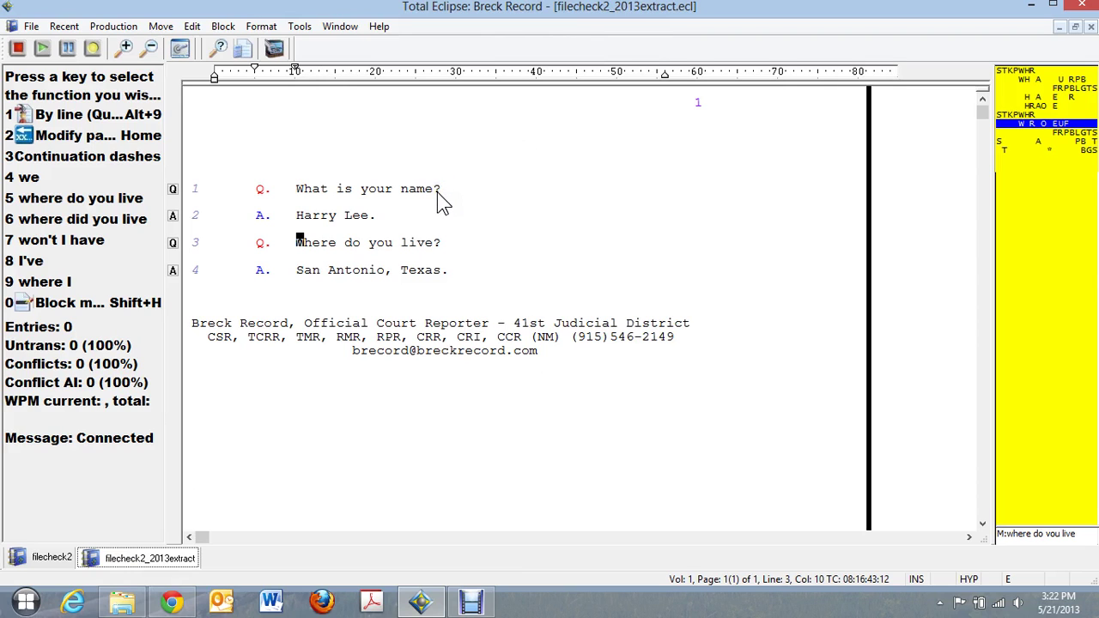
pyautogui.click(51, 502)
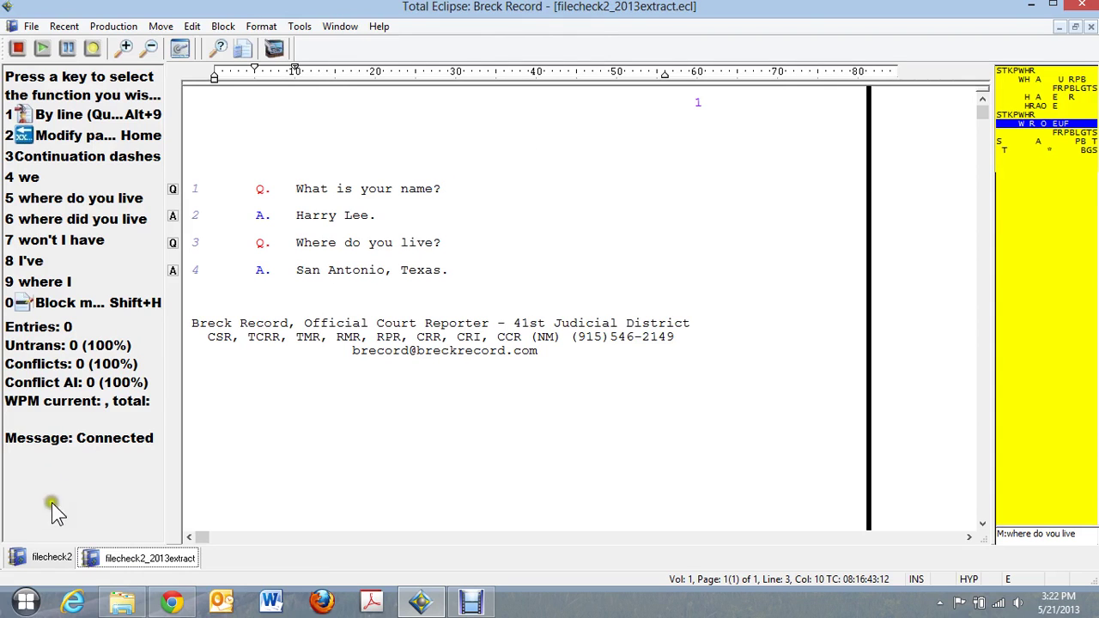
pyautogui.click(55, 556)
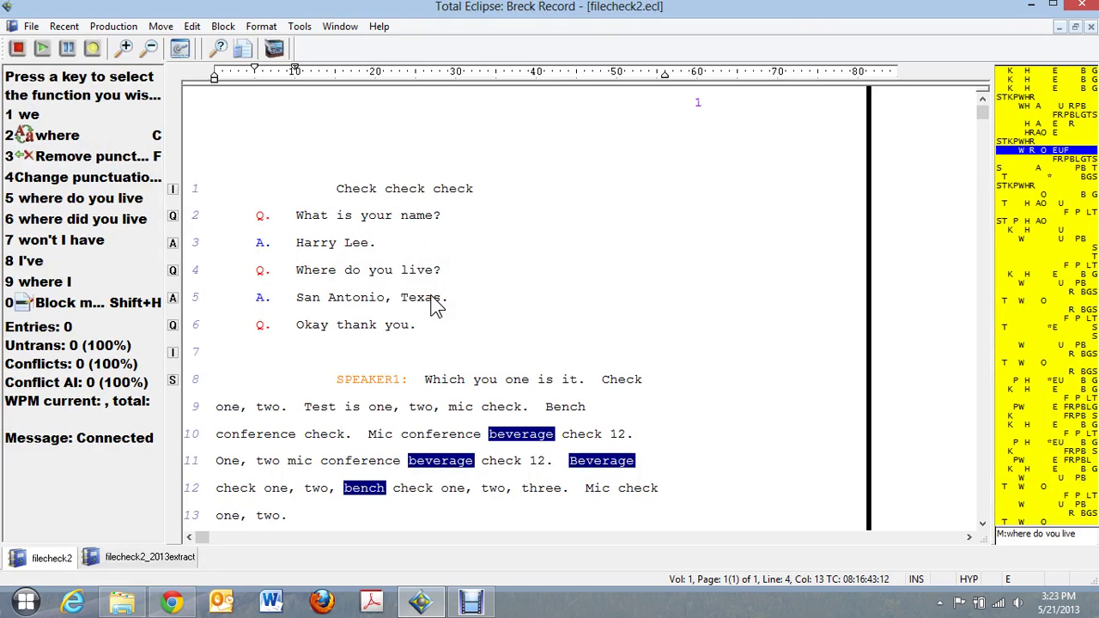
pyautogui.click(354, 243)
pyautogui.click(140, 556)
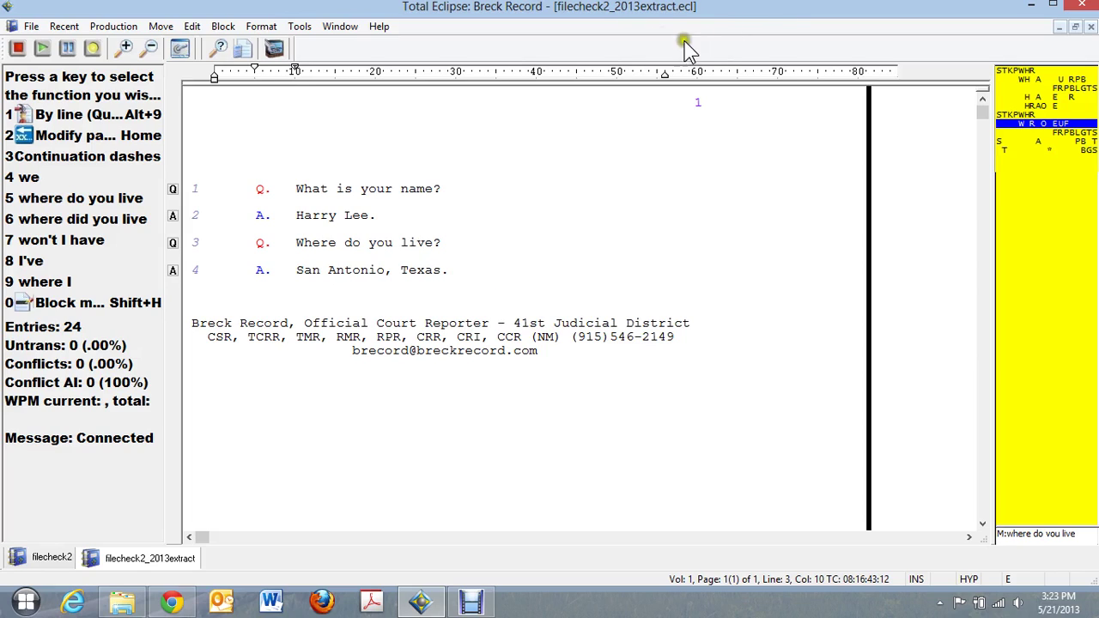
pyautogui.click(509, 157)
pyautogui.click(50, 569)
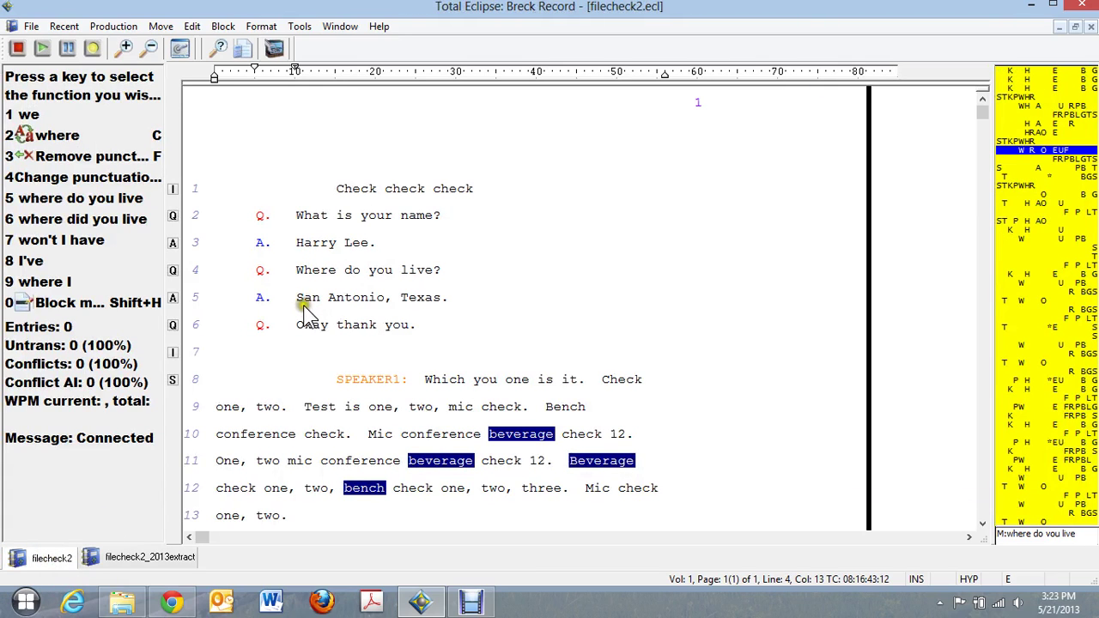
pyautogui.click(125, 557)
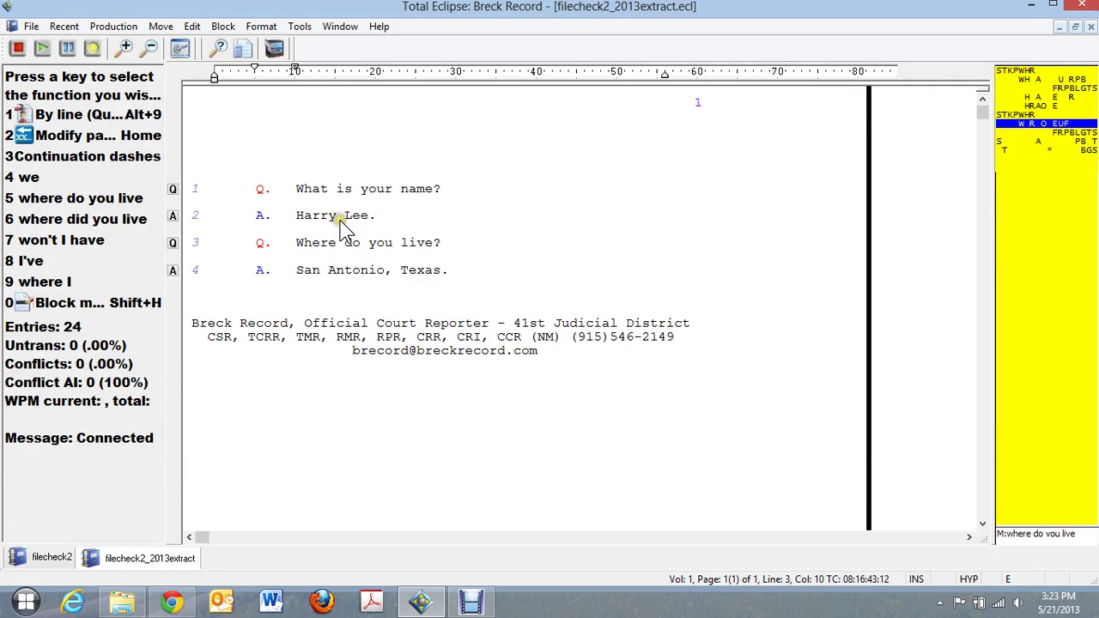
pyautogui.click(53, 556)
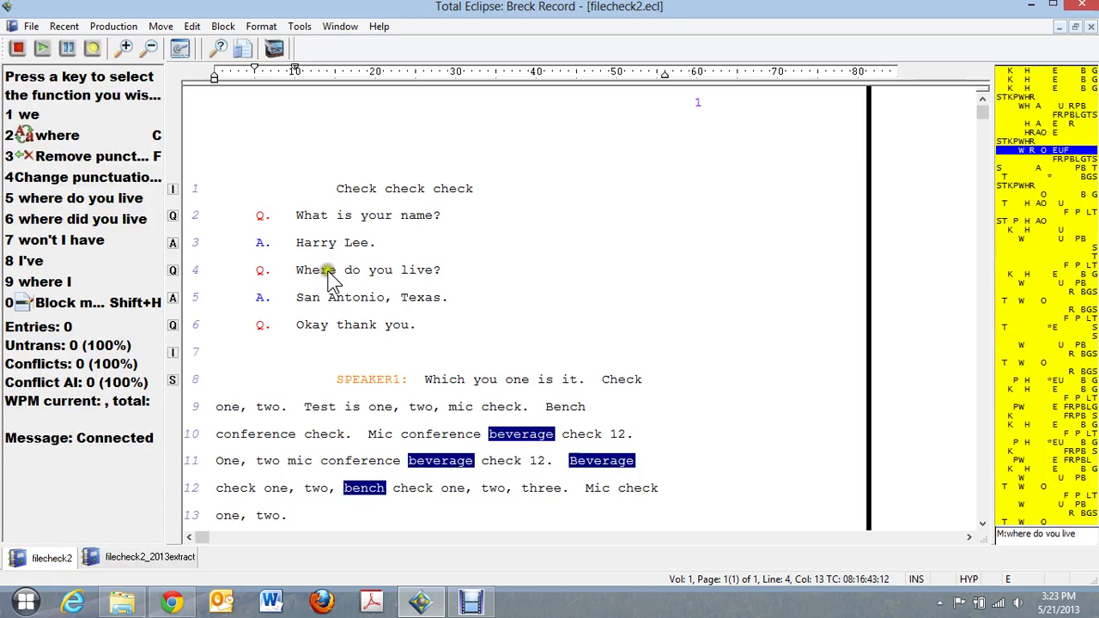
pyautogui.click(135, 556)
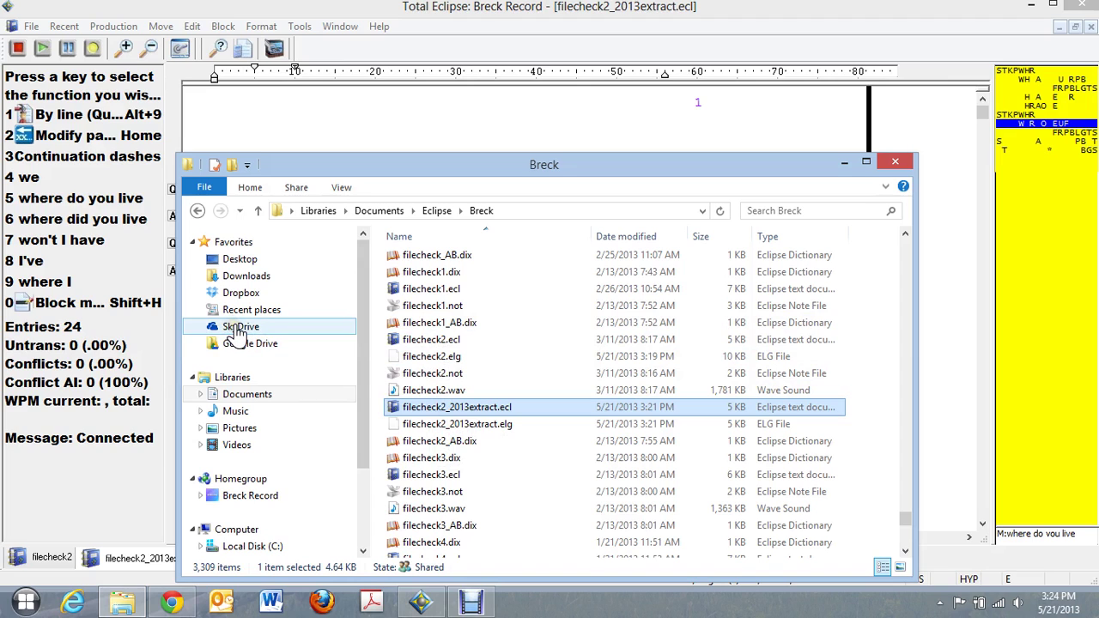
# - Copy the nine files from filecheck2.ecl through filecheck3.ecl in File Explorer
pyautogui.click(425, 338)
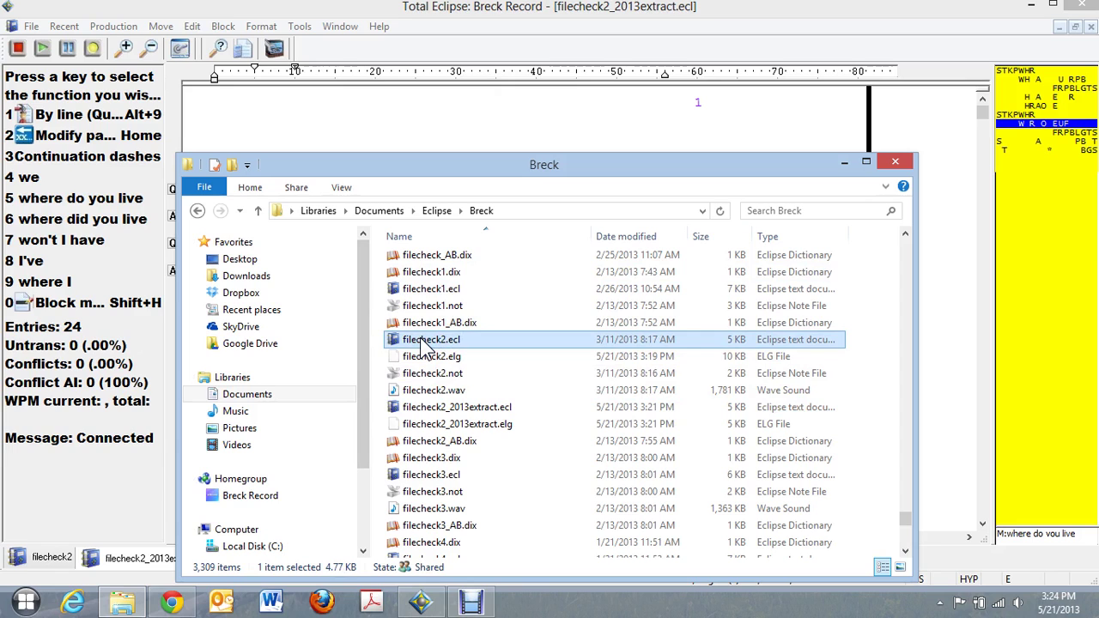
pyautogui.hotkey('shift', 'Down')
pyautogui.hotkey('shift', 'Down')
pyautogui.hotkey('shift', 'Down')
pyautogui.hotkey('shift', 'Down')
pyautogui.hotkey('shift', 'Down')
pyautogui.hotkey('shift', 'Down')
pyautogui.hotkey('shift', 'Down')
pyautogui.hotkey('shift', 'Down')
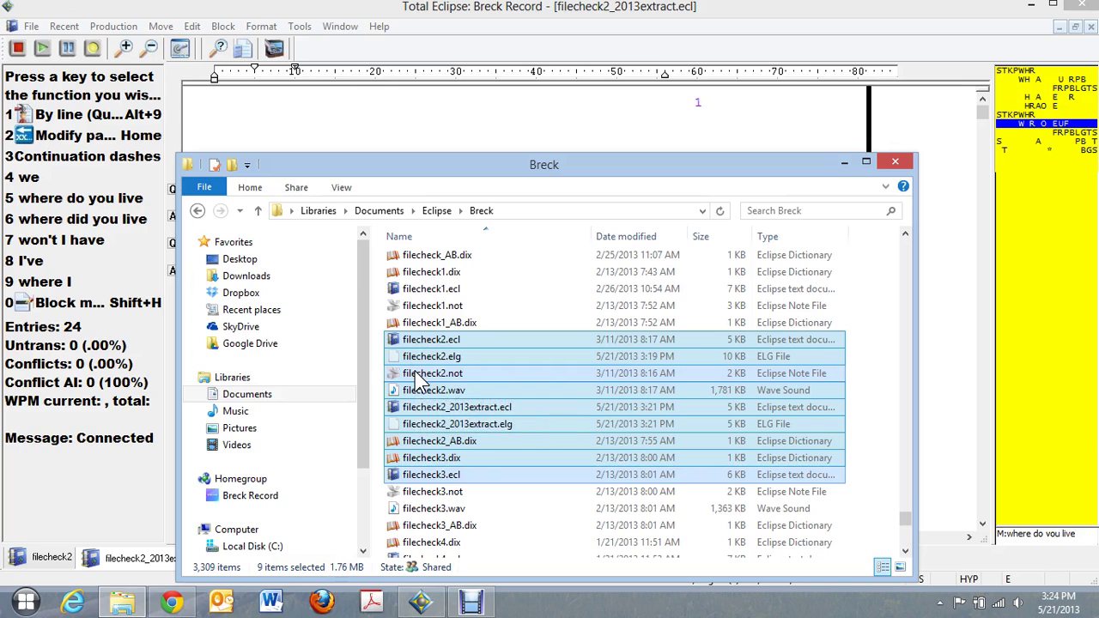
pyautogui.rightClick(419, 376)
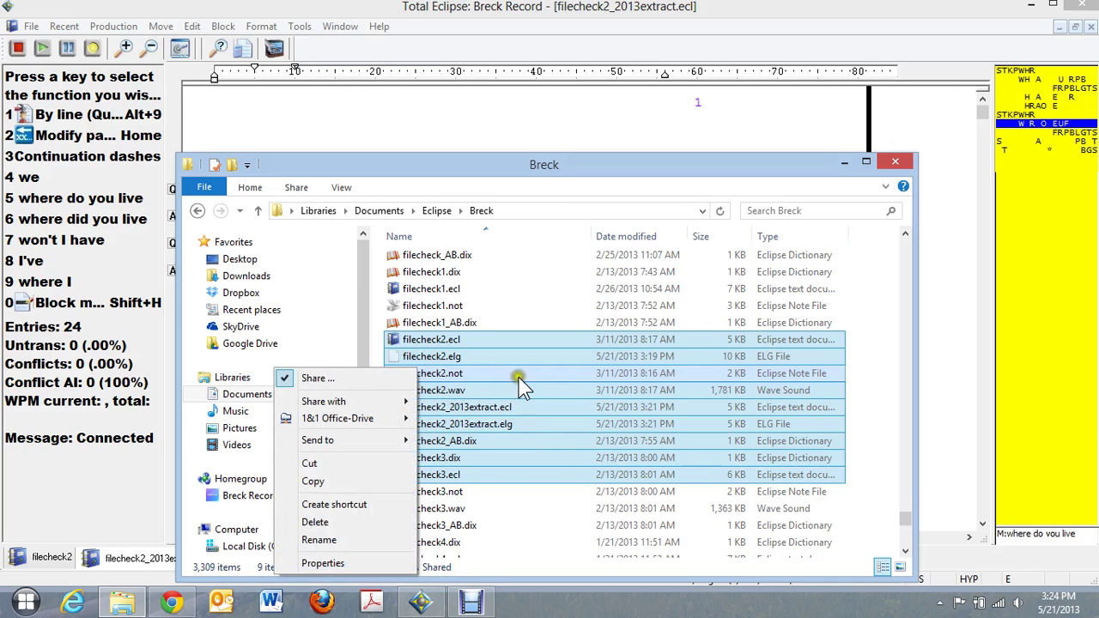
pyautogui.click(356, 481)
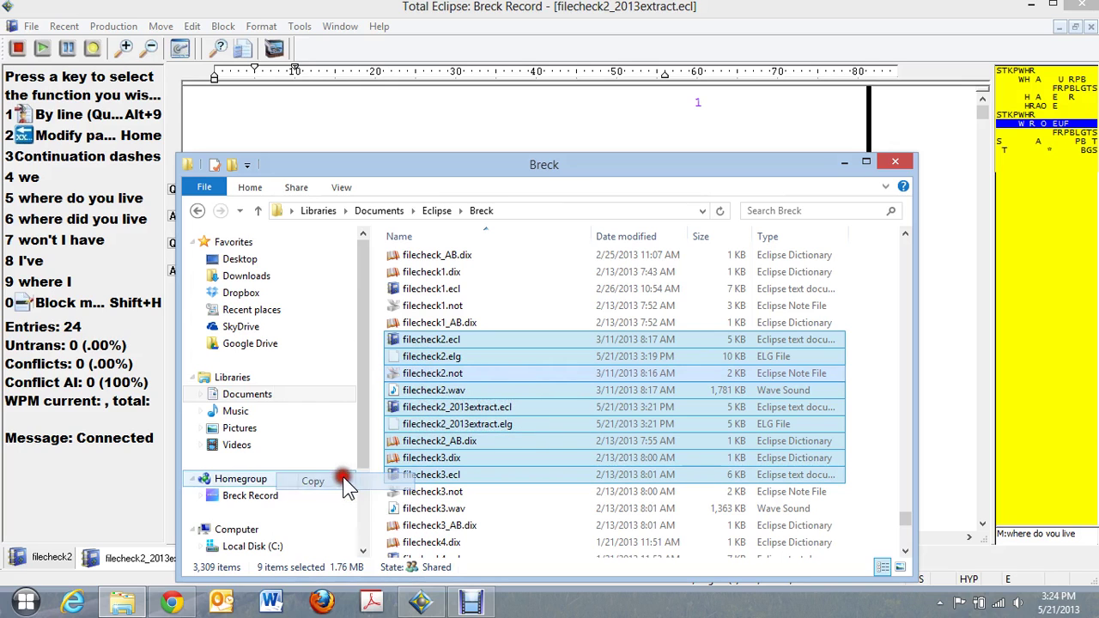
# - Look through the SkyDrive and Google Drive folders, then close the Explorer window
pyautogui.click(240, 327)
pyautogui.click(249, 343)
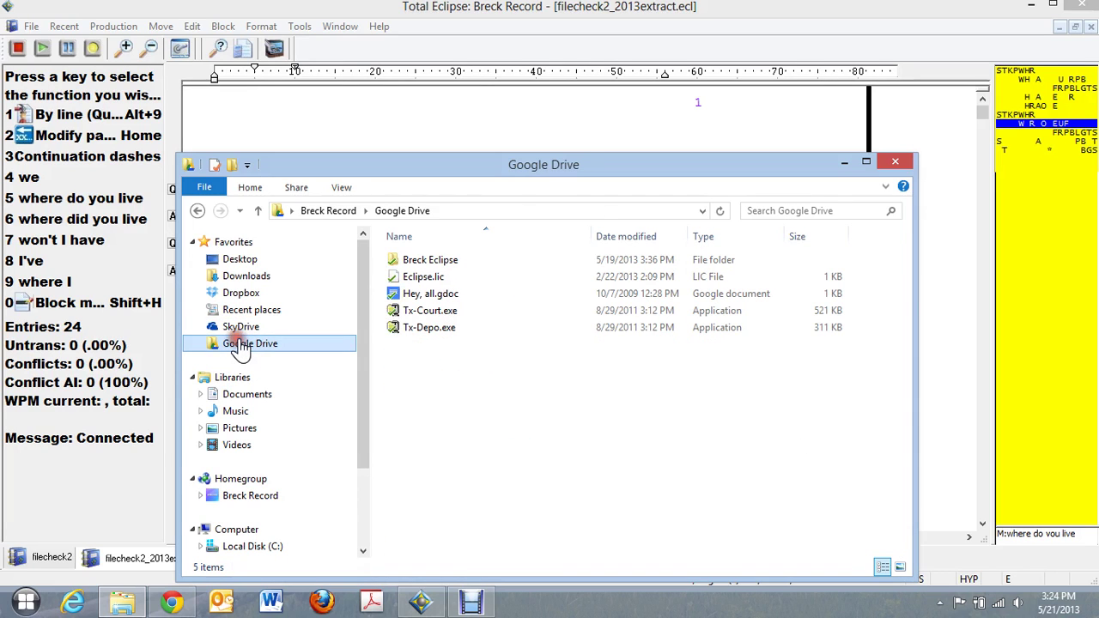
pyautogui.click(241, 327)
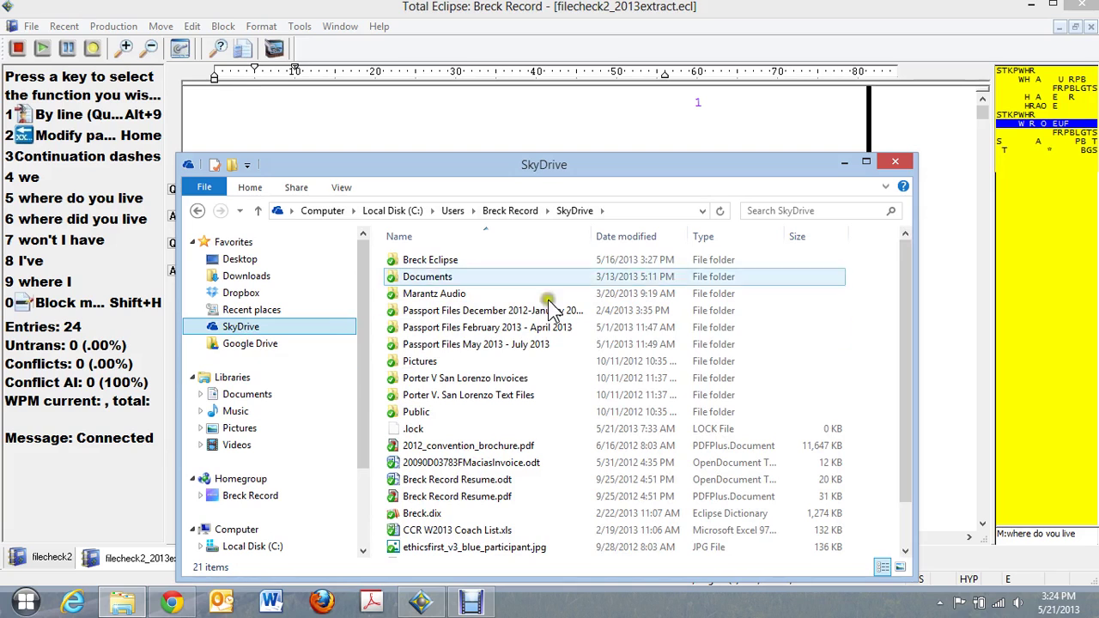
pyautogui.click(894, 161)
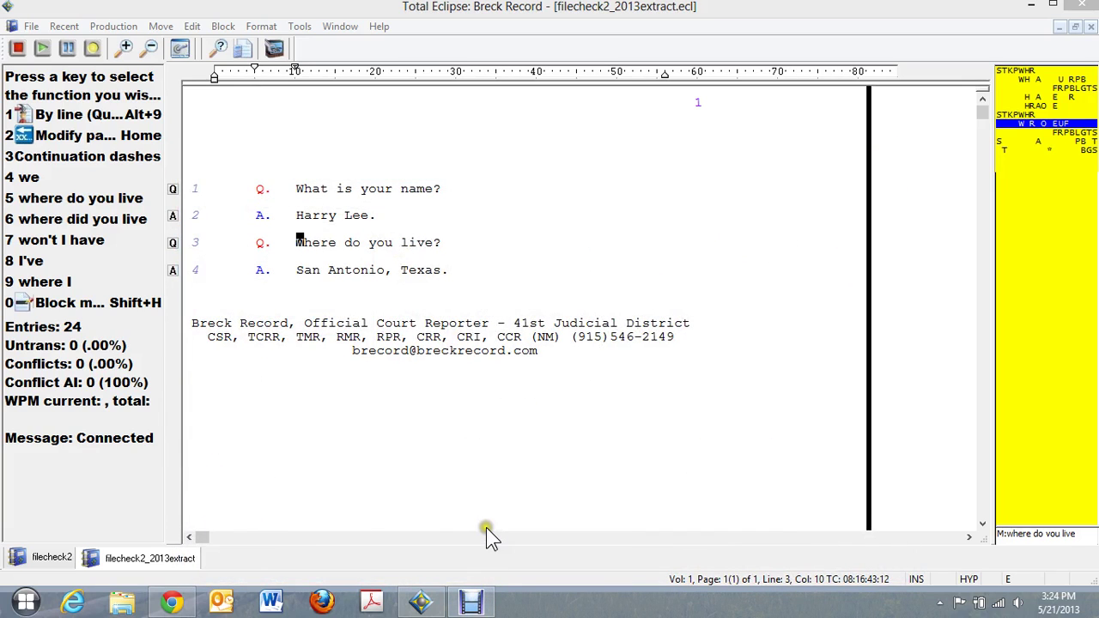
pyautogui.click(470, 602)
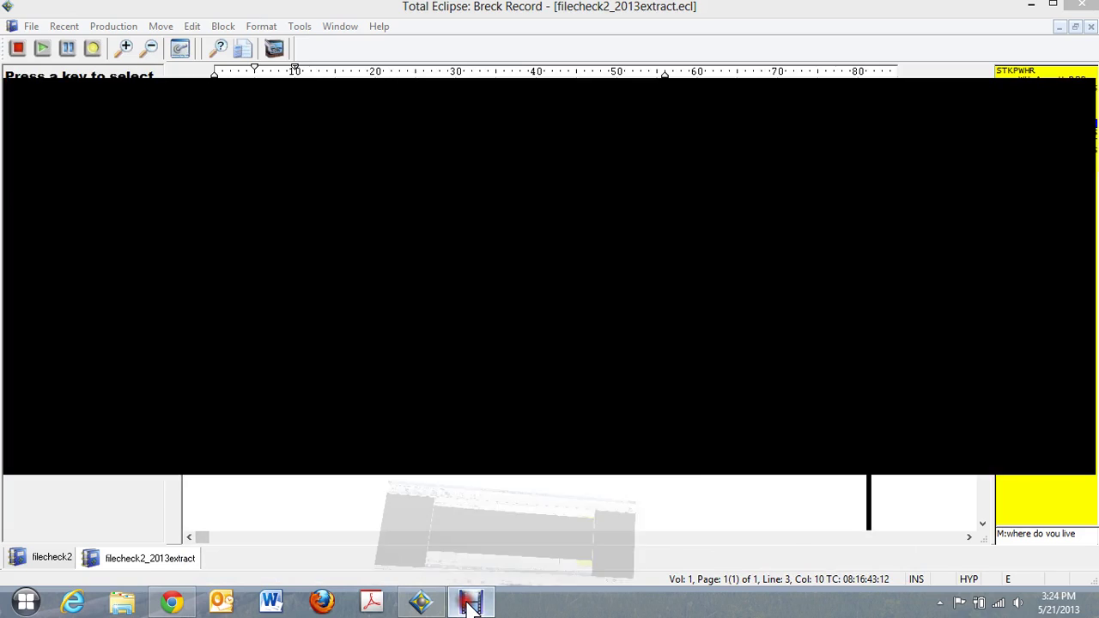